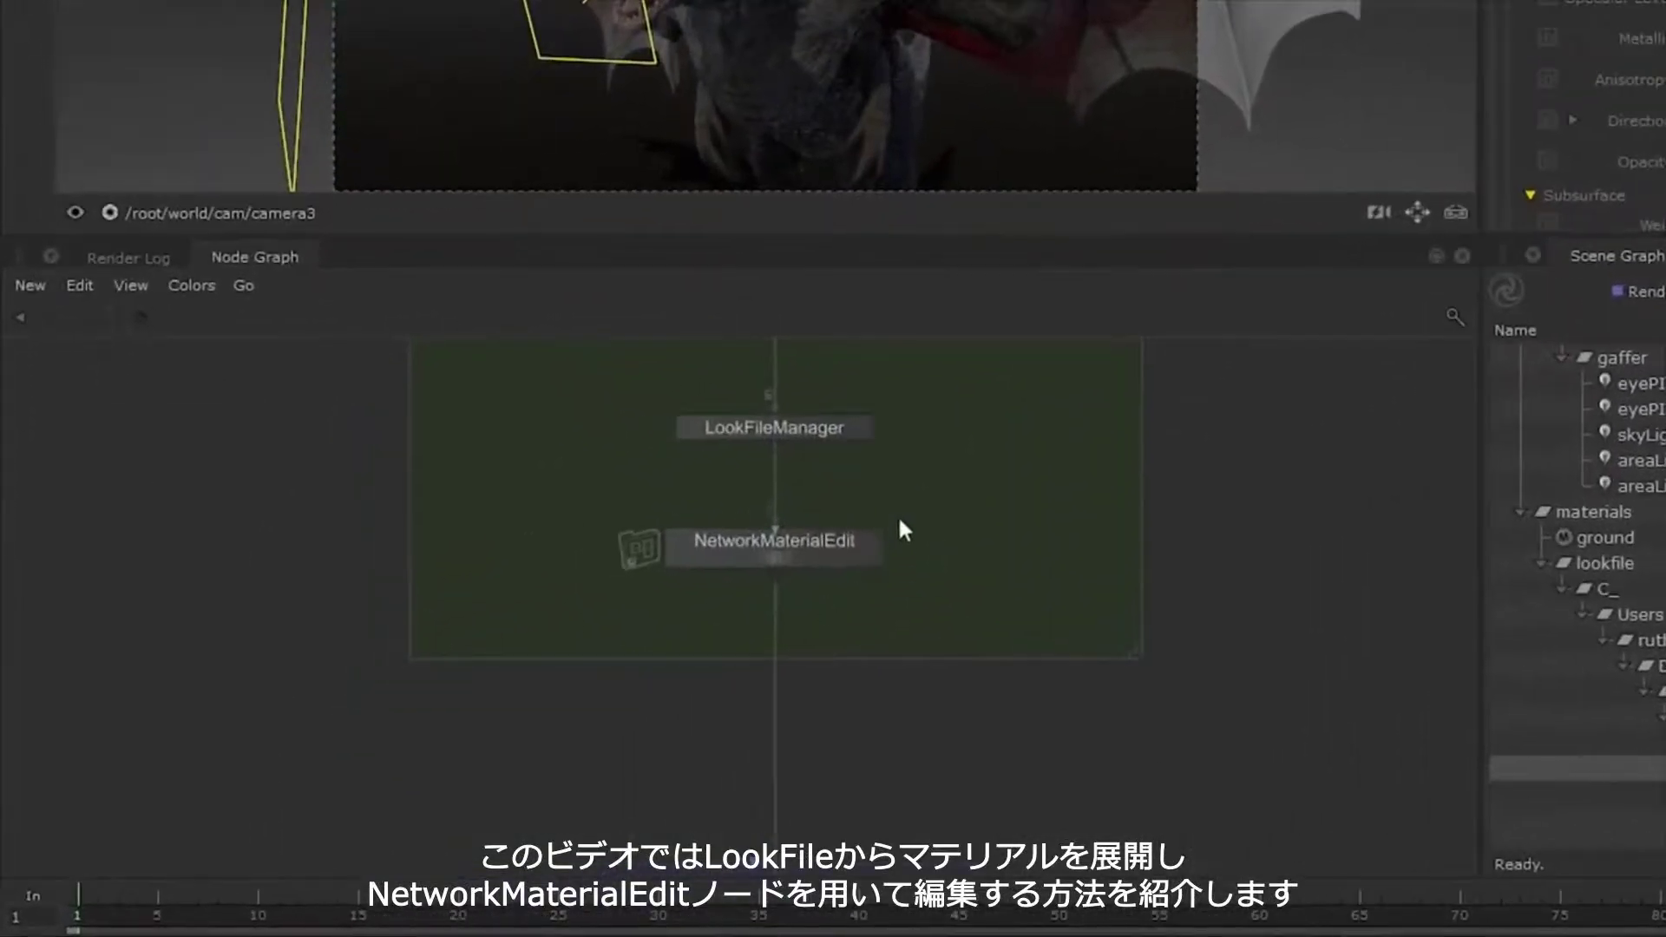
{"action": "left_click", "coordinate": [841, 557]}
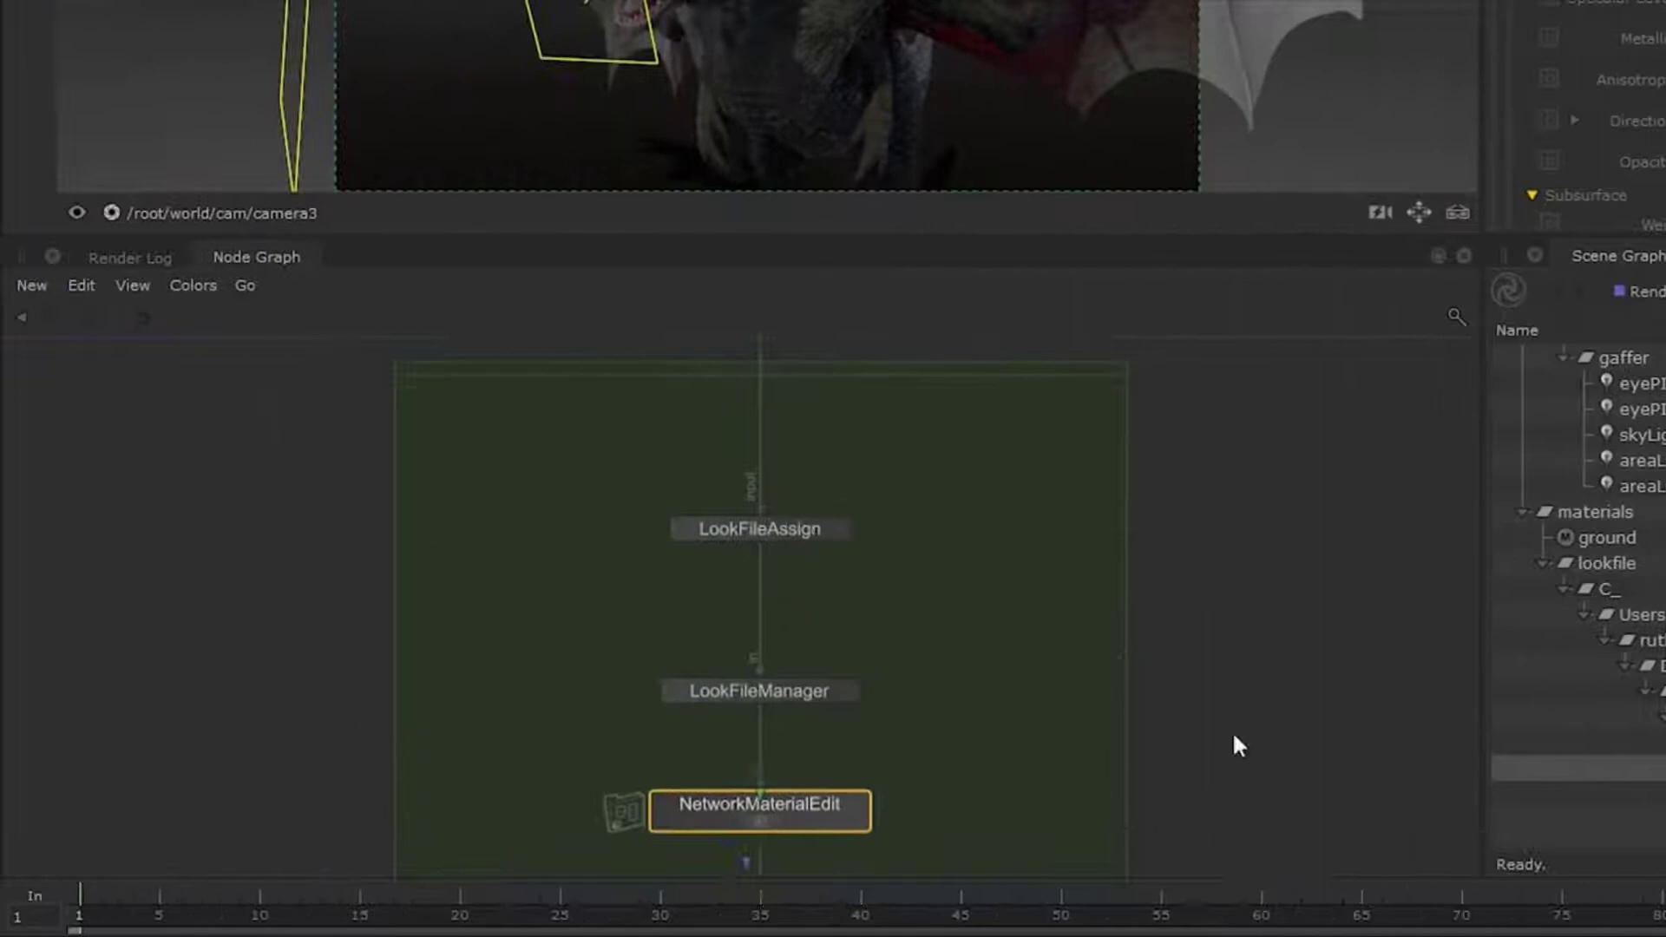
{"action": "left_click", "coordinate": [810, 538]}
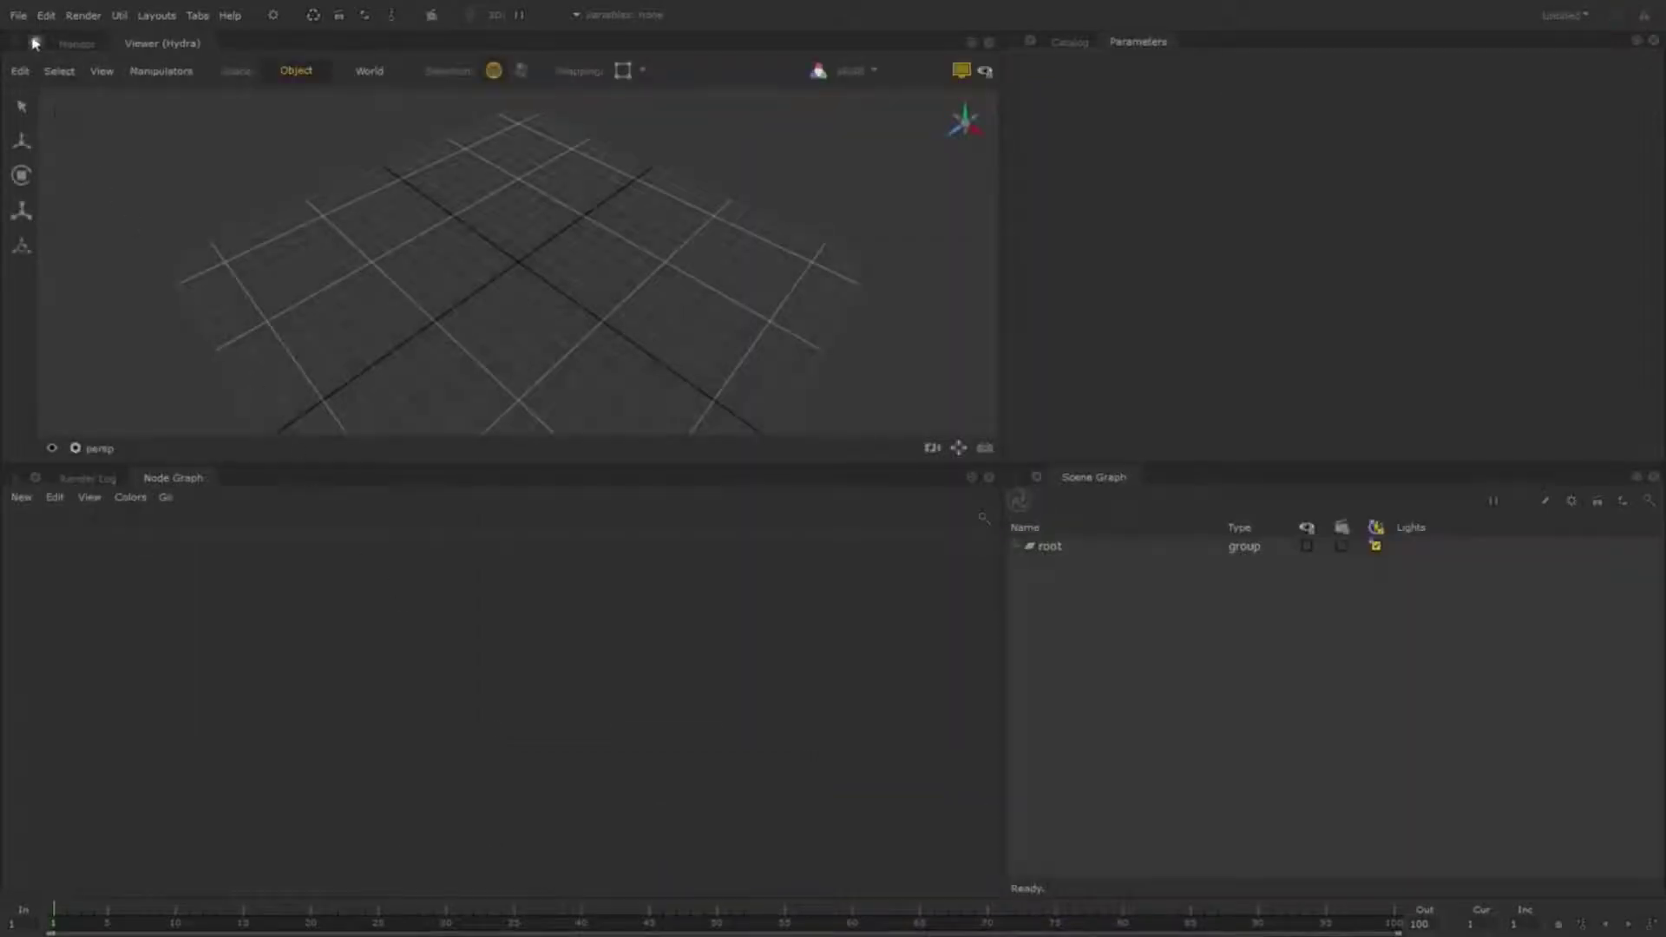
Open the Dragon.katana project file
{"action": "left_click", "coordinate": [18, 15]}
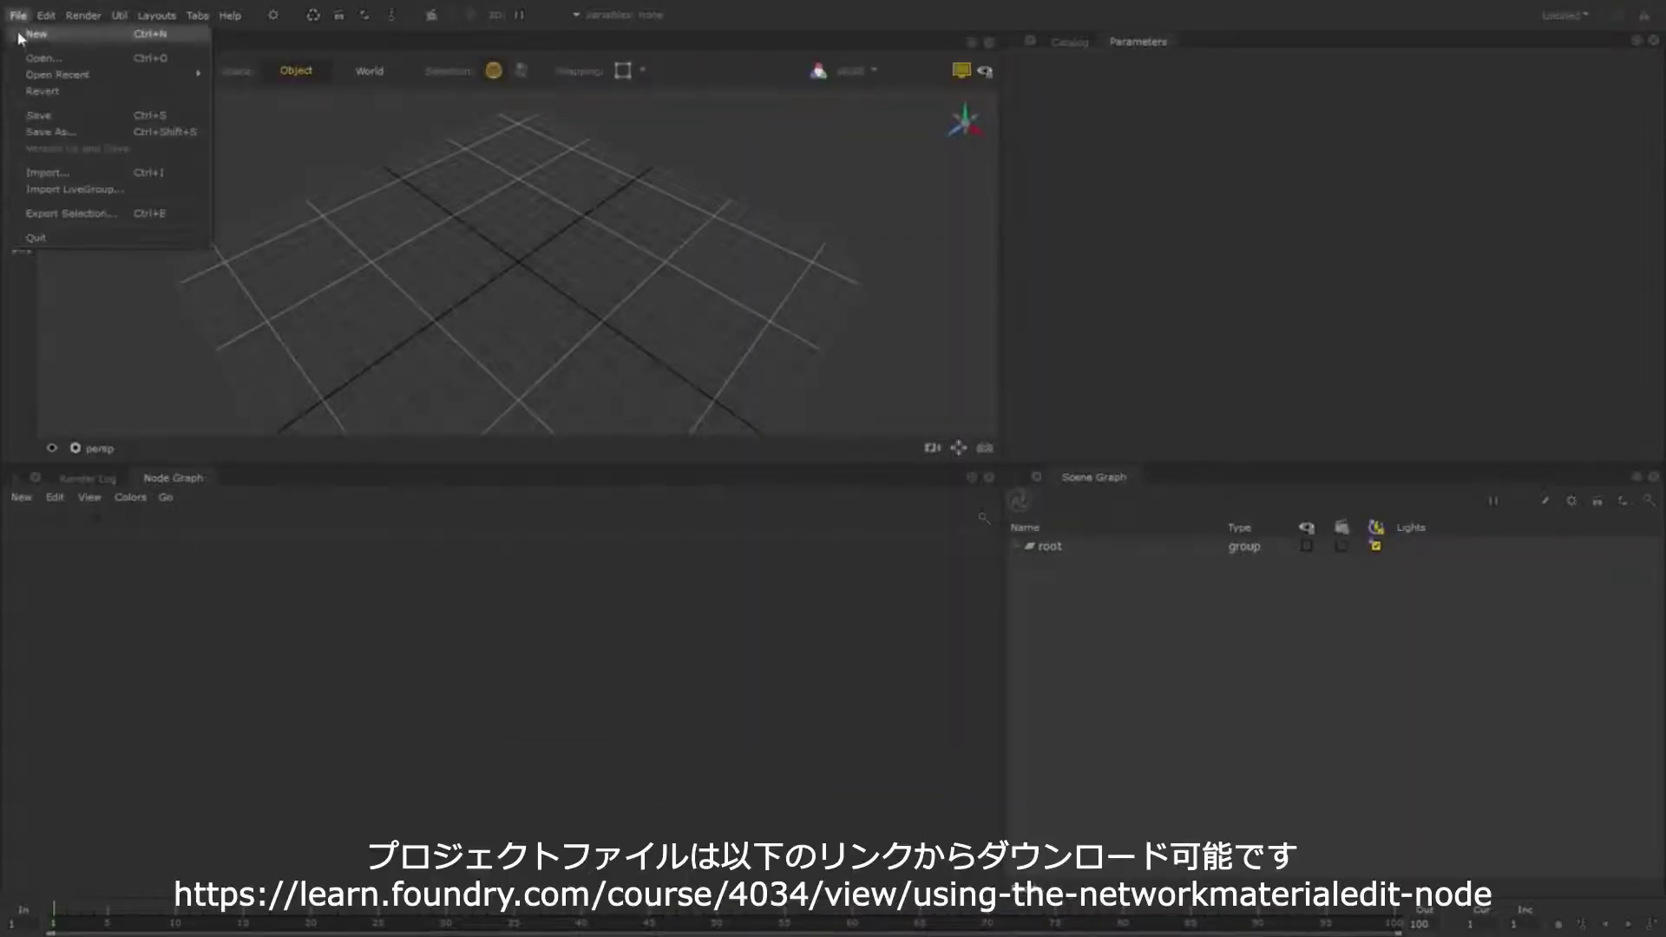
{"action": "left_click", "coordinate": [33, 56]}
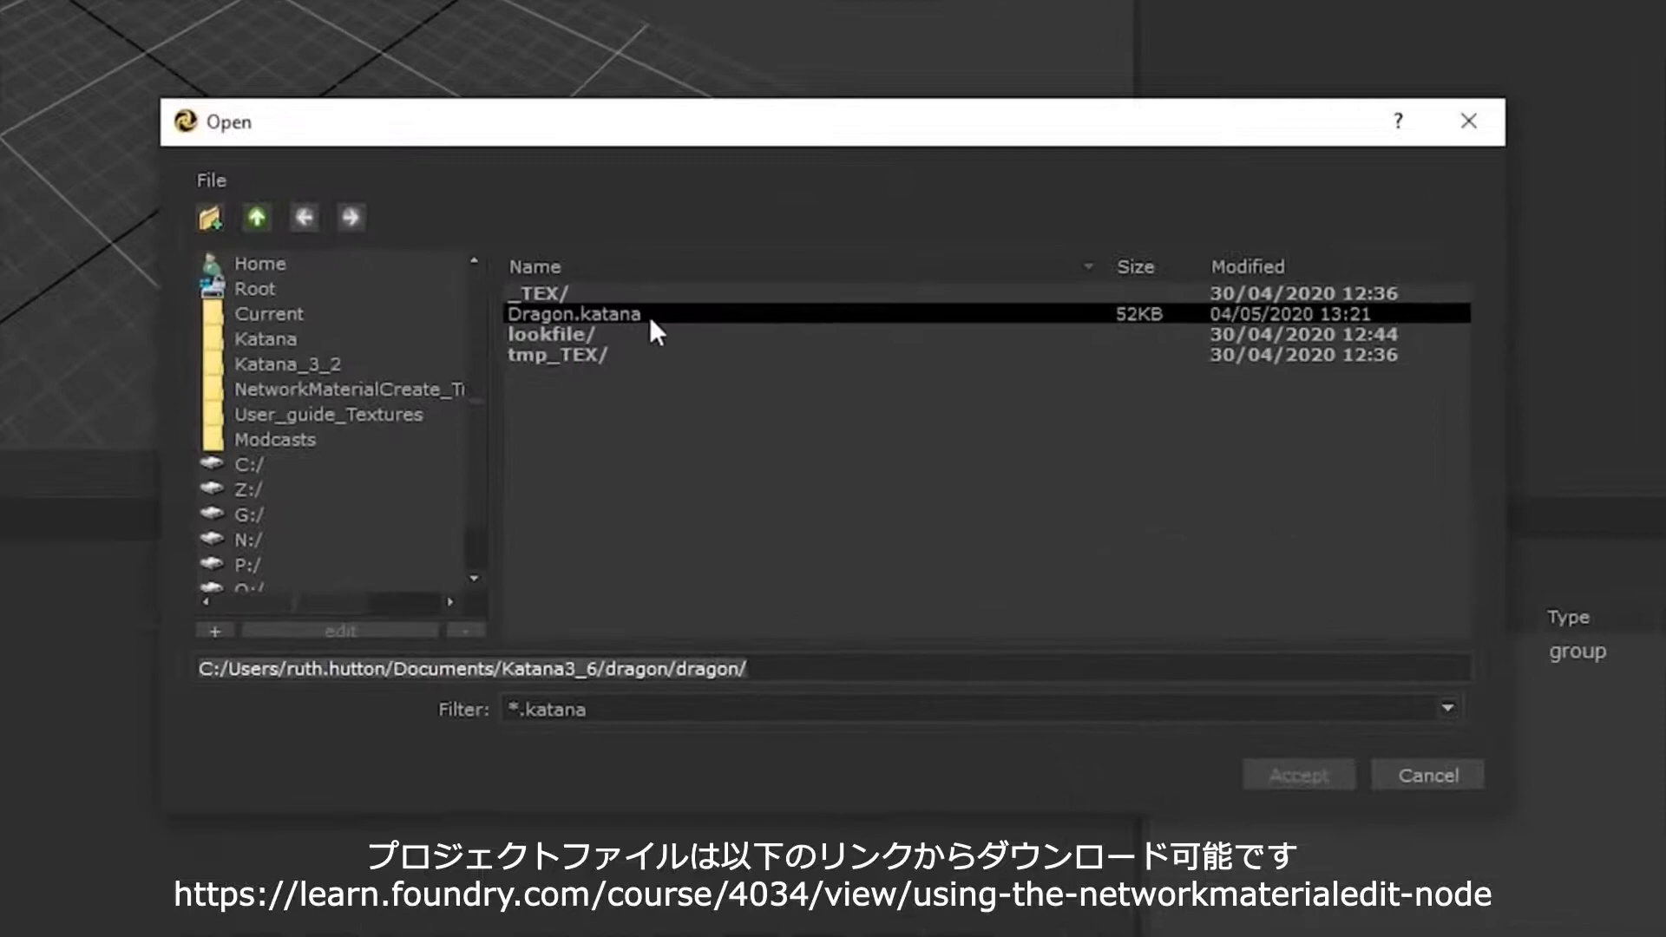
{"action": "left_click", "coordinate": [650, 314]}
{"action": "left_click", "coordinate": [1299, 775]}
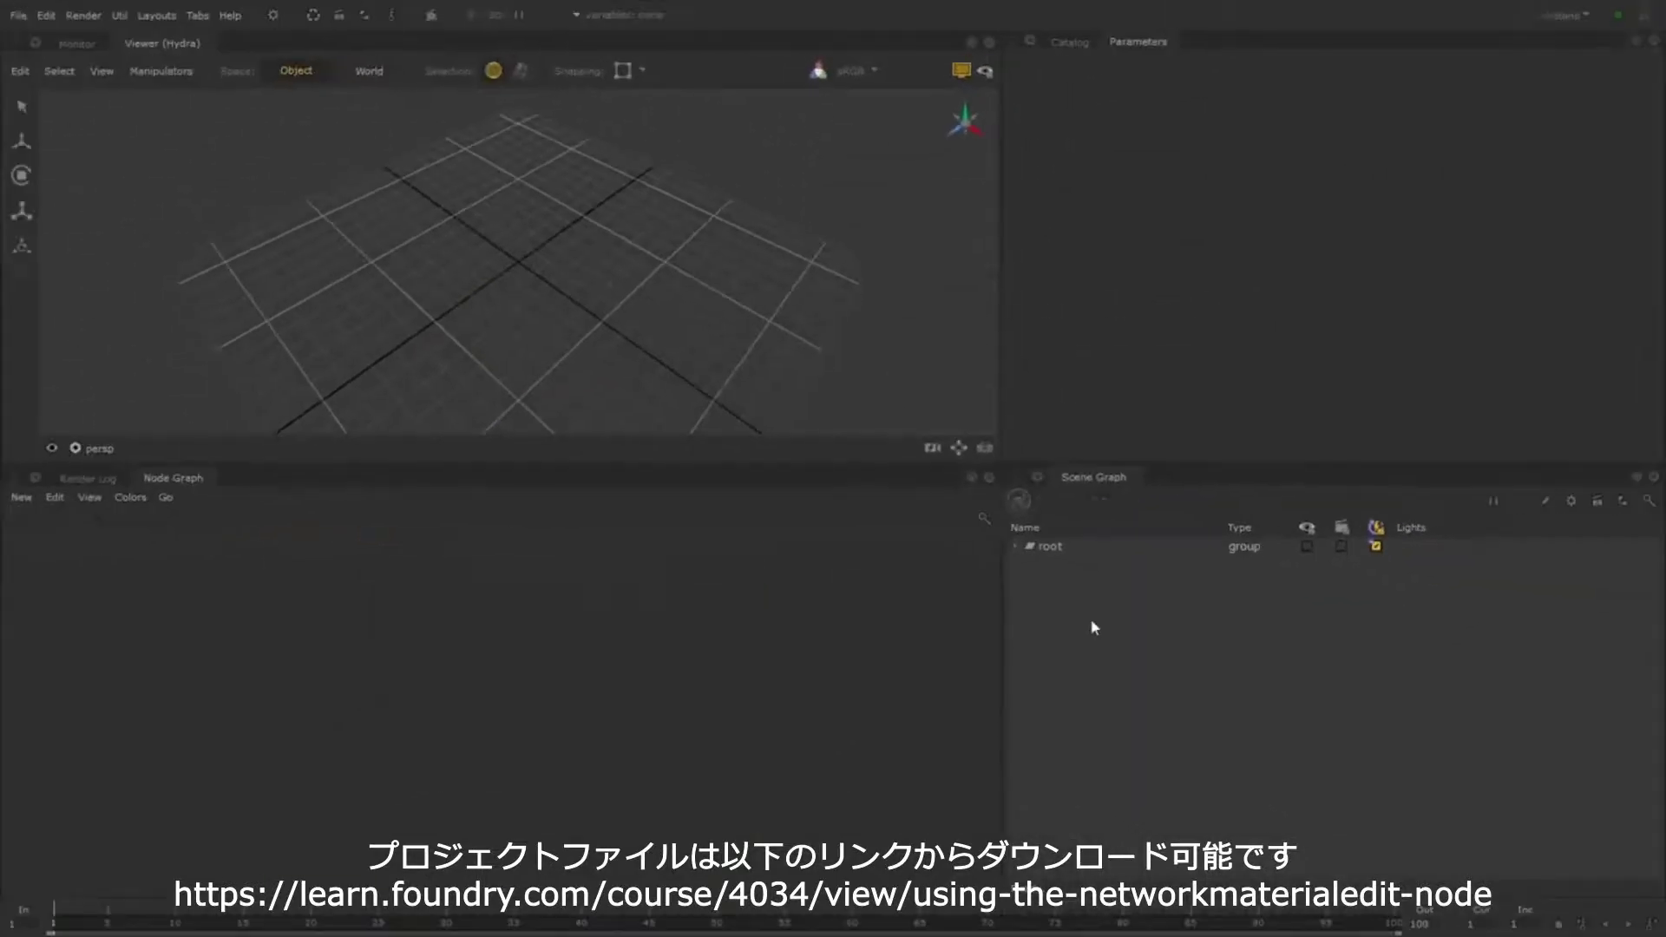
Fully expand the root location in the scene graph and look through camera3 in the viewer
{"action": "left_click", "coordinate": [1091, 548]}
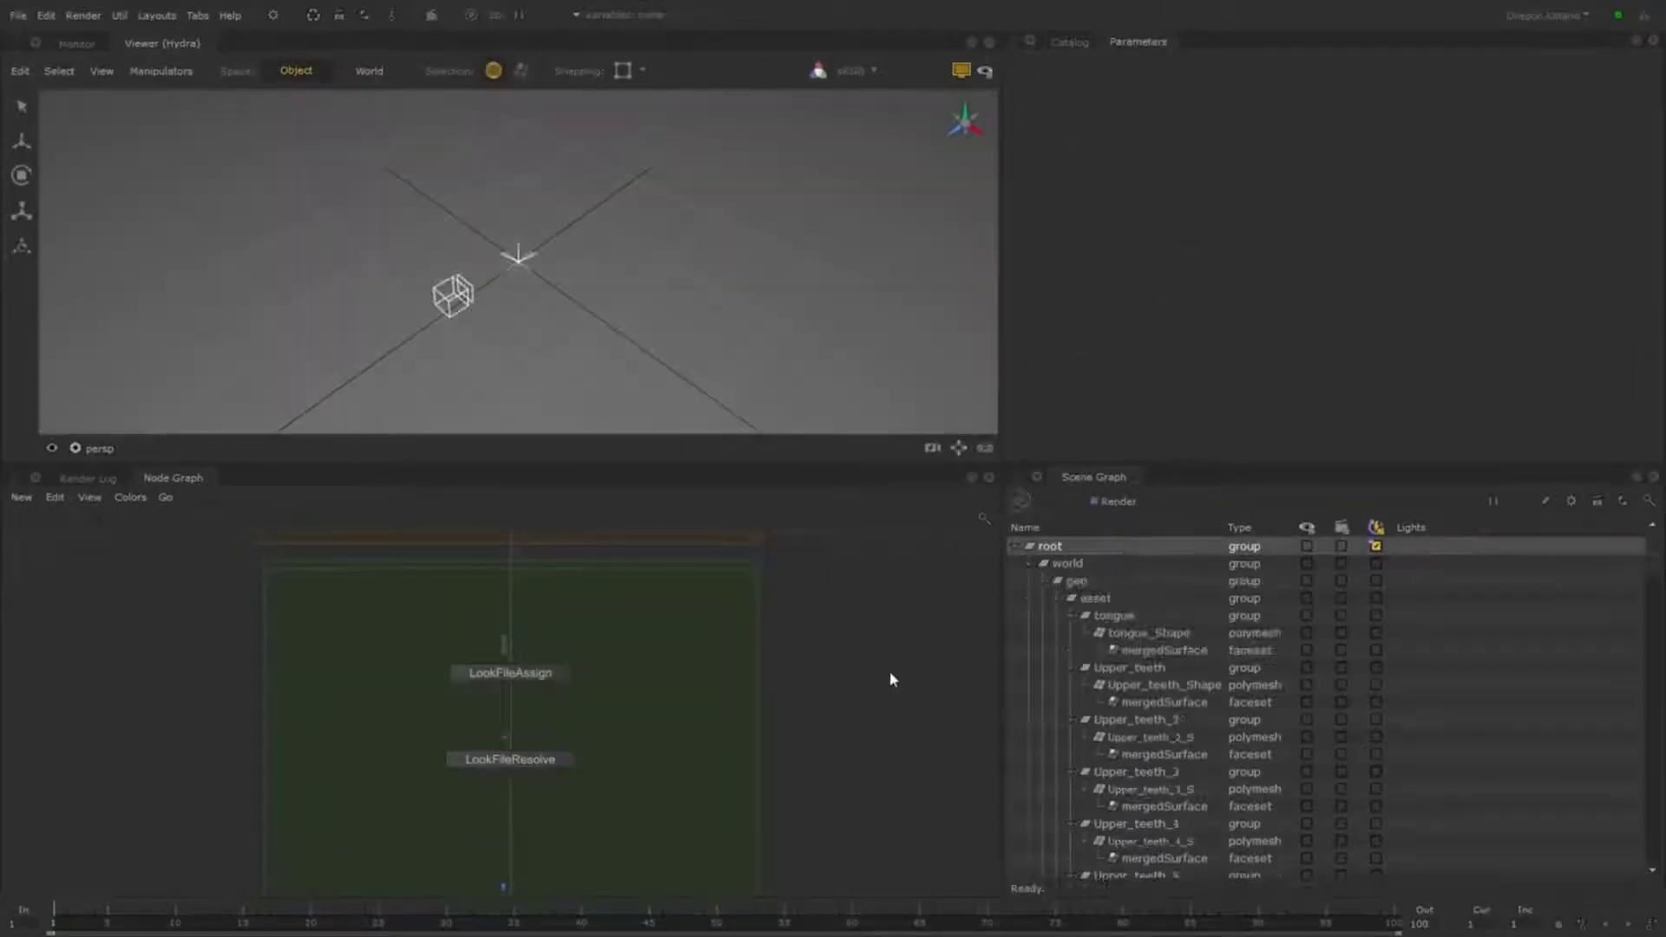
{"action": "left_click", "coordinate": [96, 449]}
{"action": "left_click", "coordinate": [179, 594]}
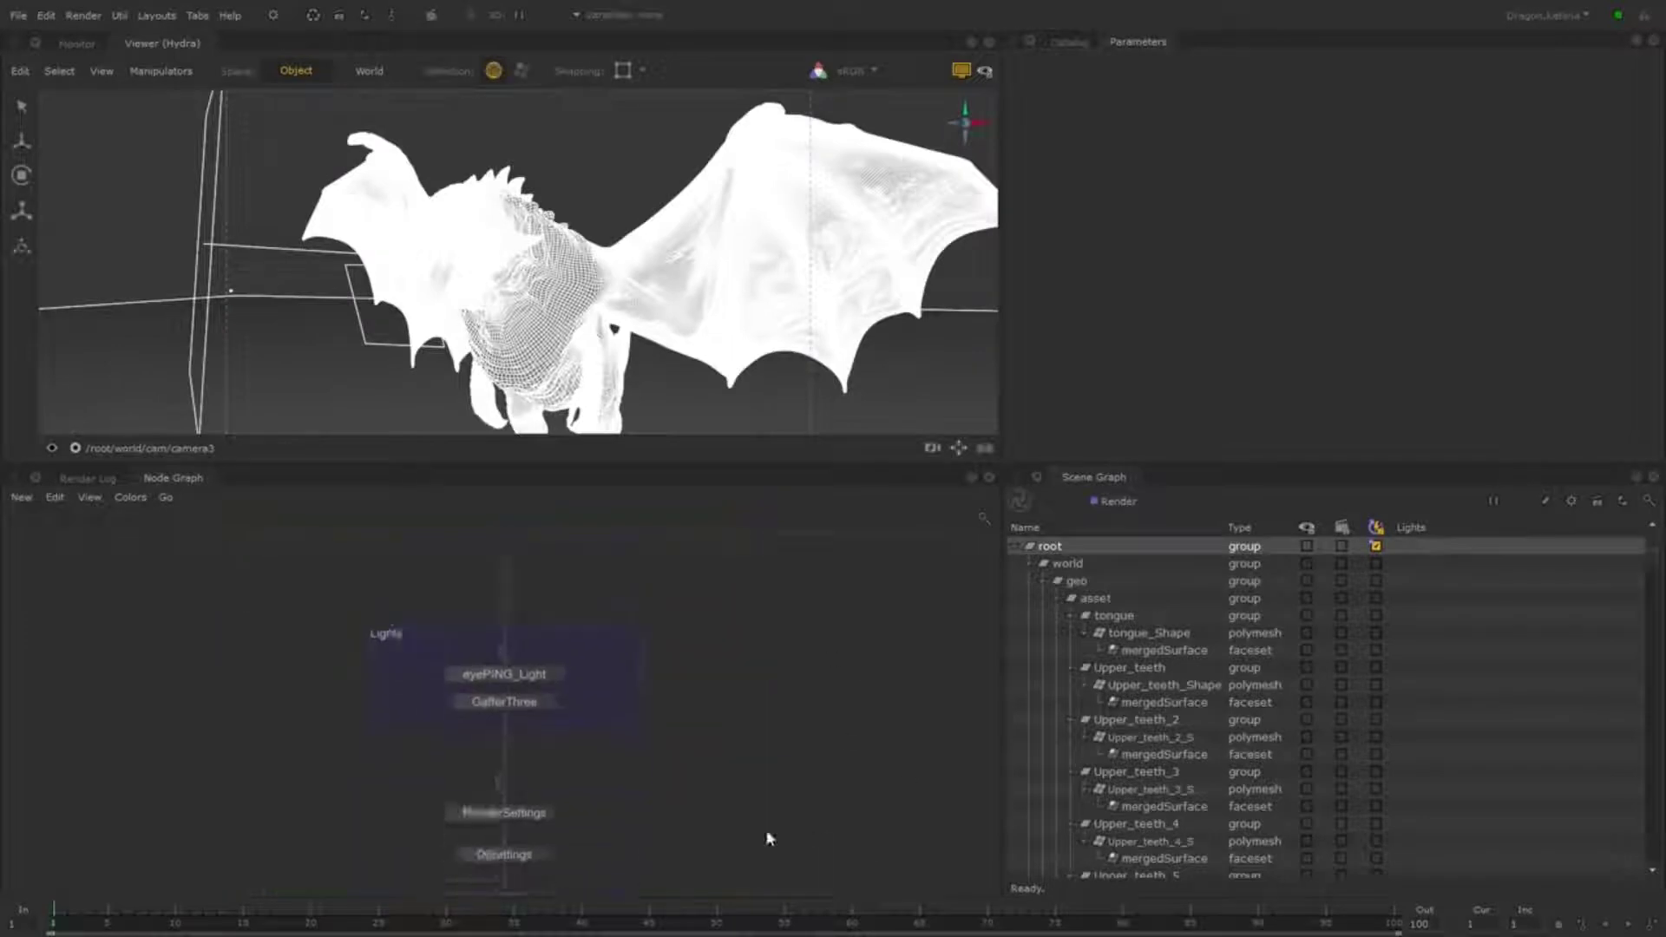
Start a render of the dragon from the Render node and minimize the 3Delight Display window
{"action": "right_click", "coordinate": [552, 738]}
{"action": "left_click", "coordinate": [634, 489]}
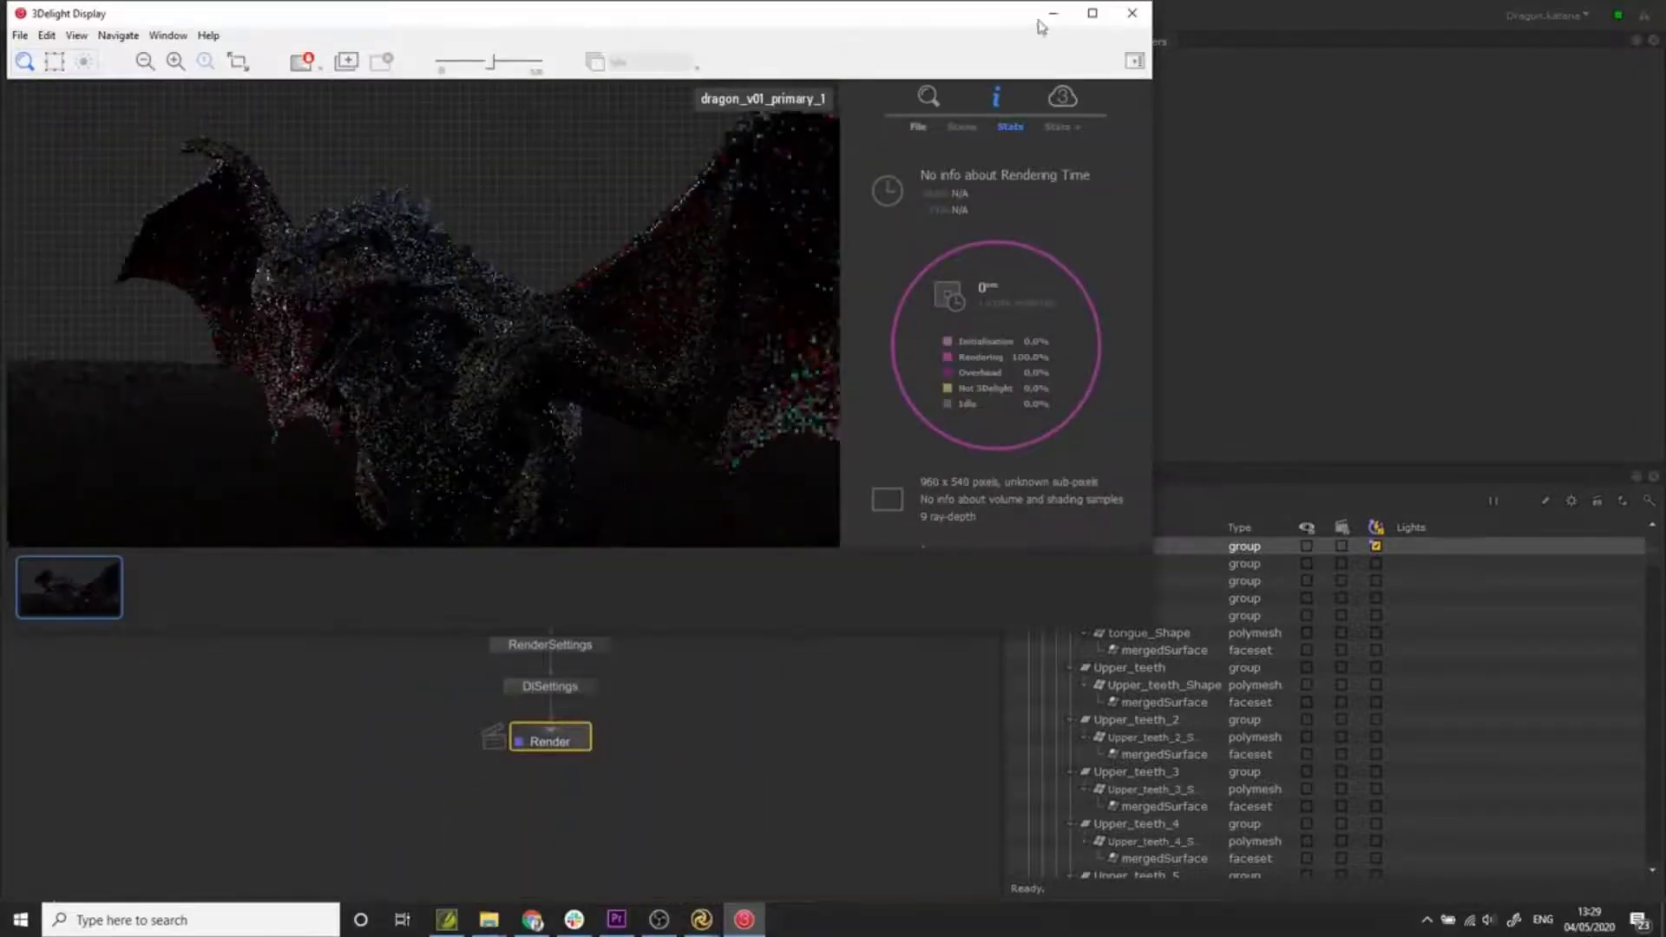
{"action": "left_click", "coordinate": [1051, 14]}
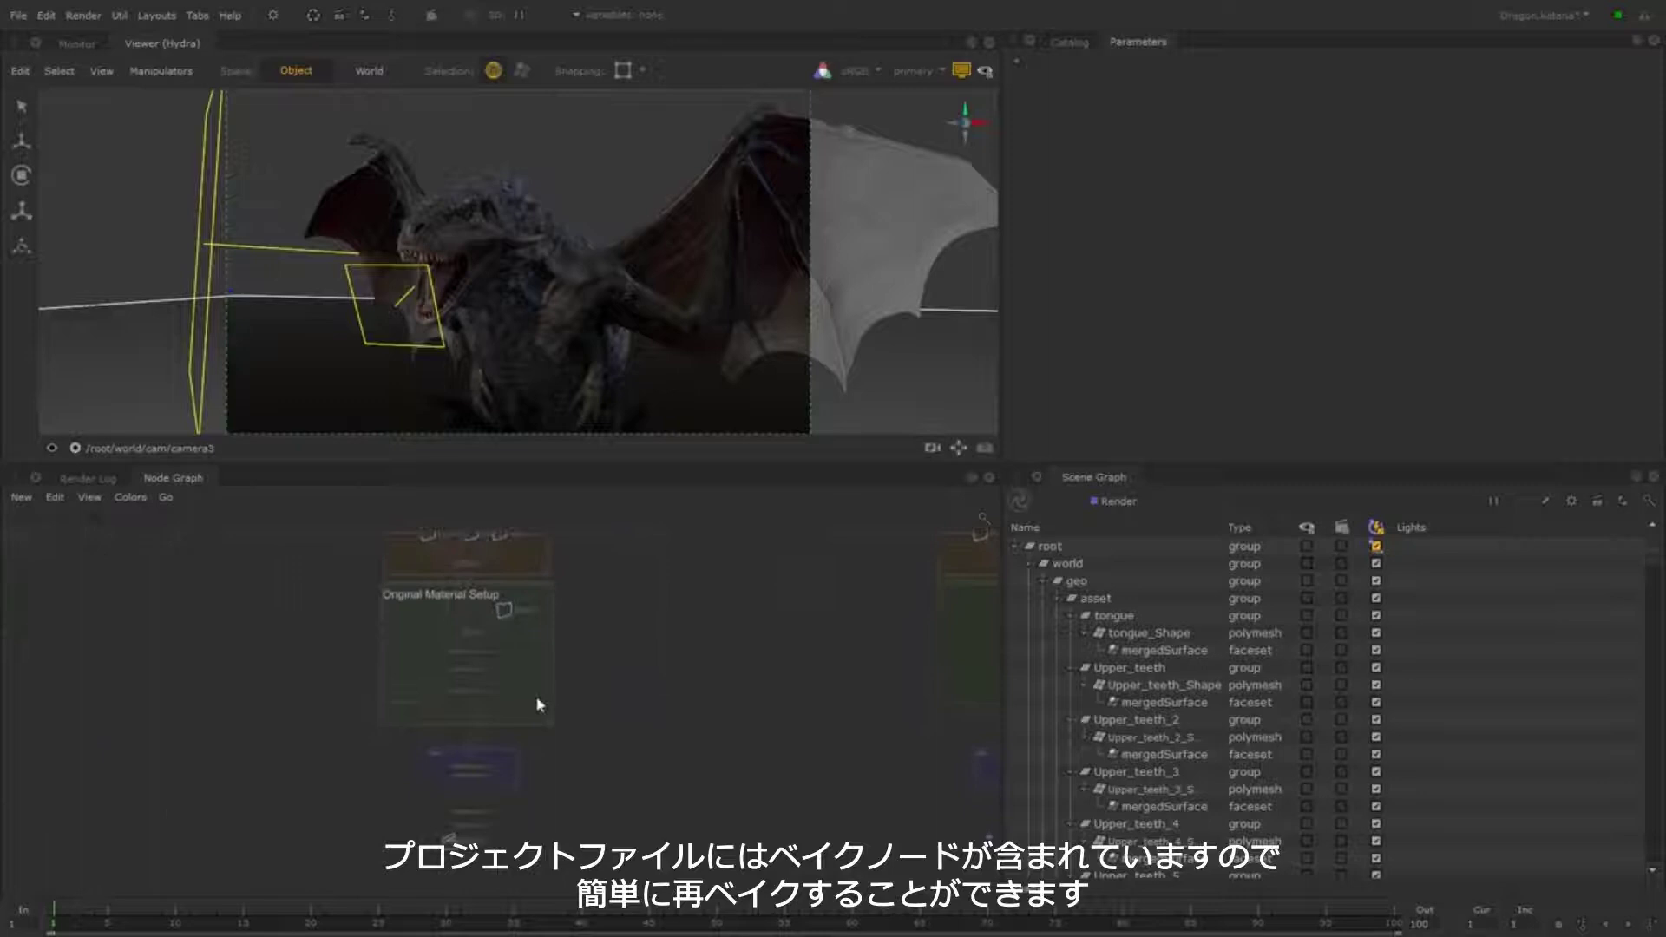
Write the look file from the LookFileBake node in the Original Material Setup group, overwriting dragon.klf
{"action": "scroll", "coordinate": [581, 695], "scroll_direction": "up", "scroll_amount": 5}
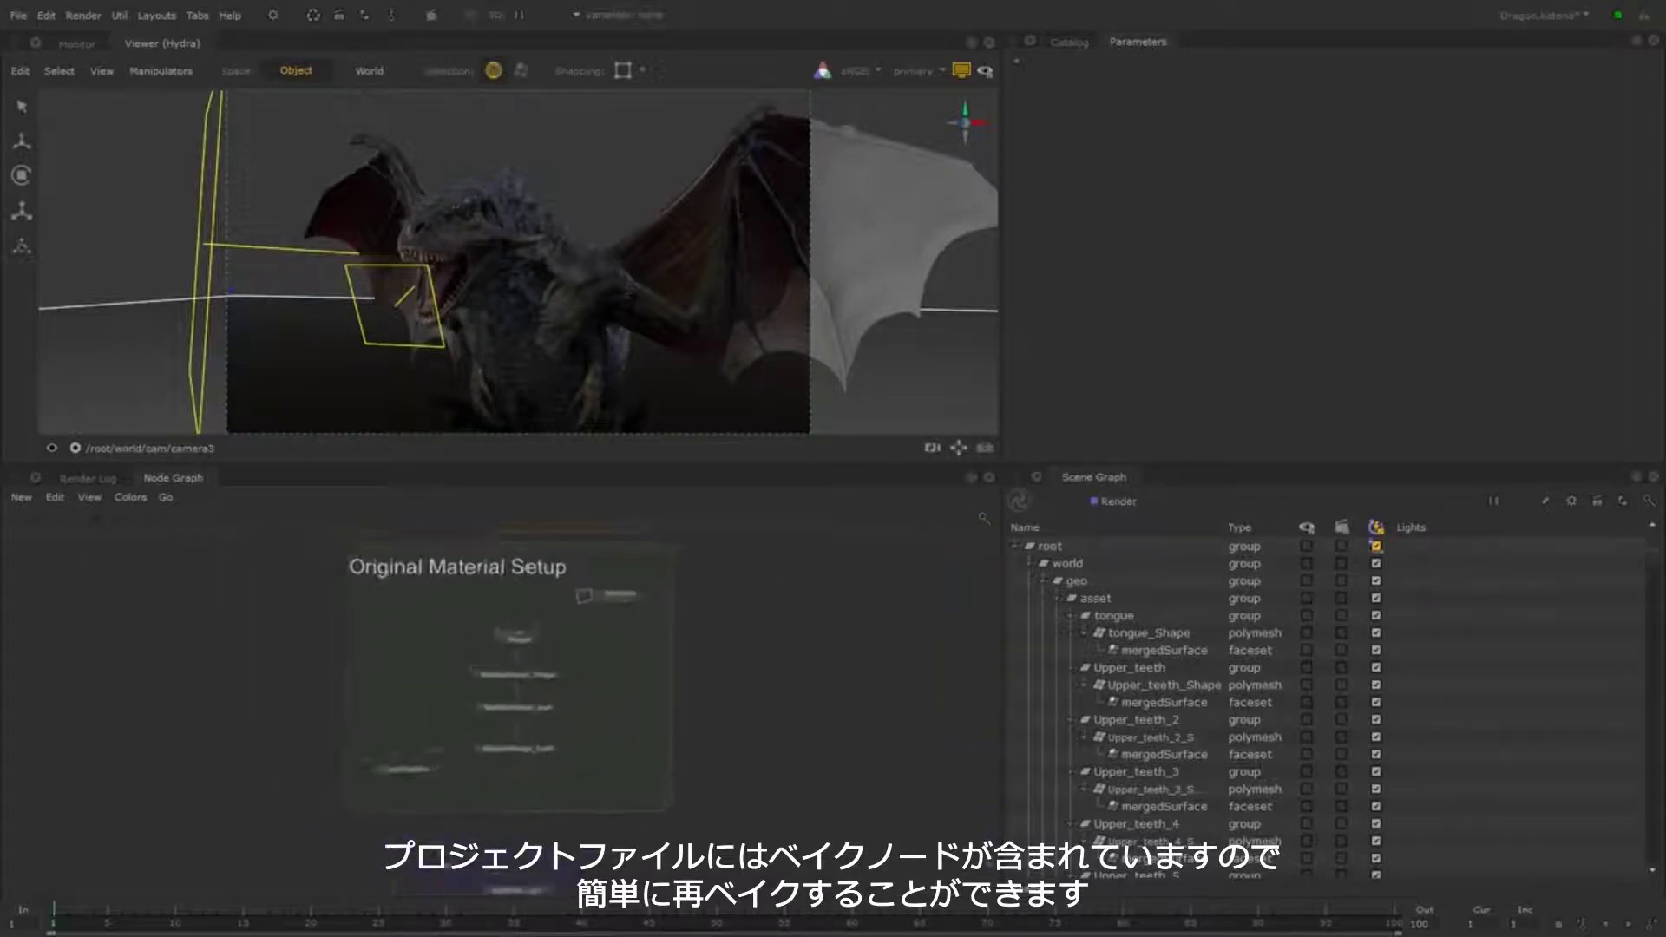
{"action": "left_click", "coordinate": [453, 823]}
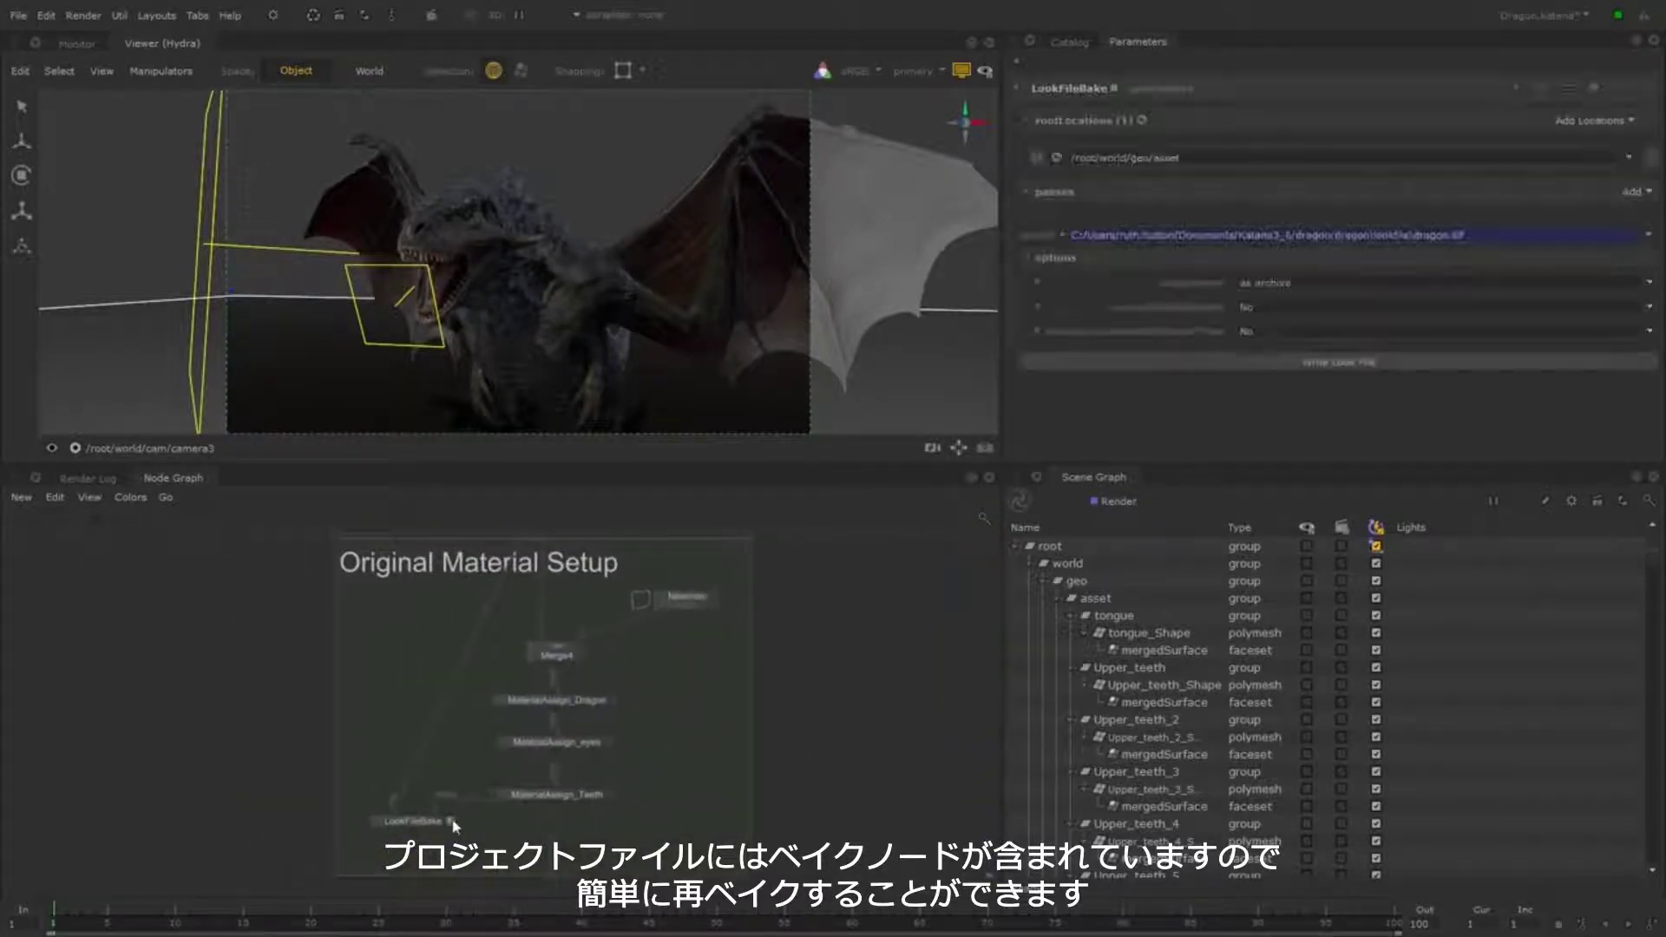
{"action": "left_click", "coordinate": [1398, 368]}
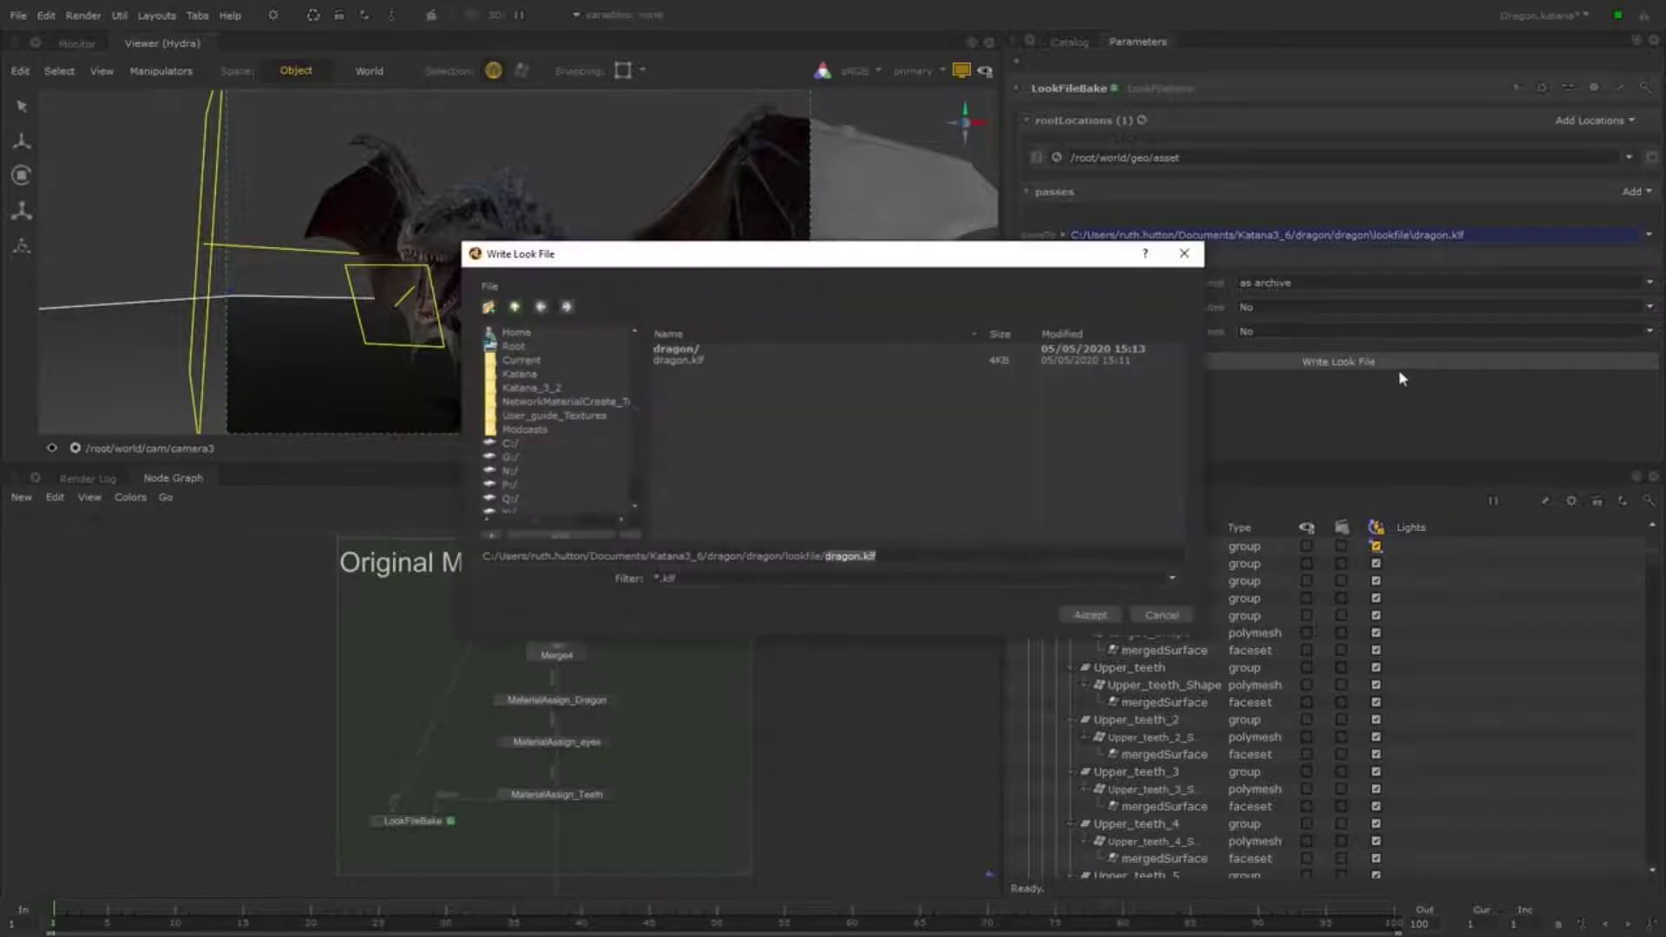
{"action": "left_click", "coordinate": [1090, 615]}
Delete the whole node network that contains the Original Material Setup group
{"action": "scroll", "coordinate": [888, 675], "scroll_direction": "down", "scroll_amount": 3}
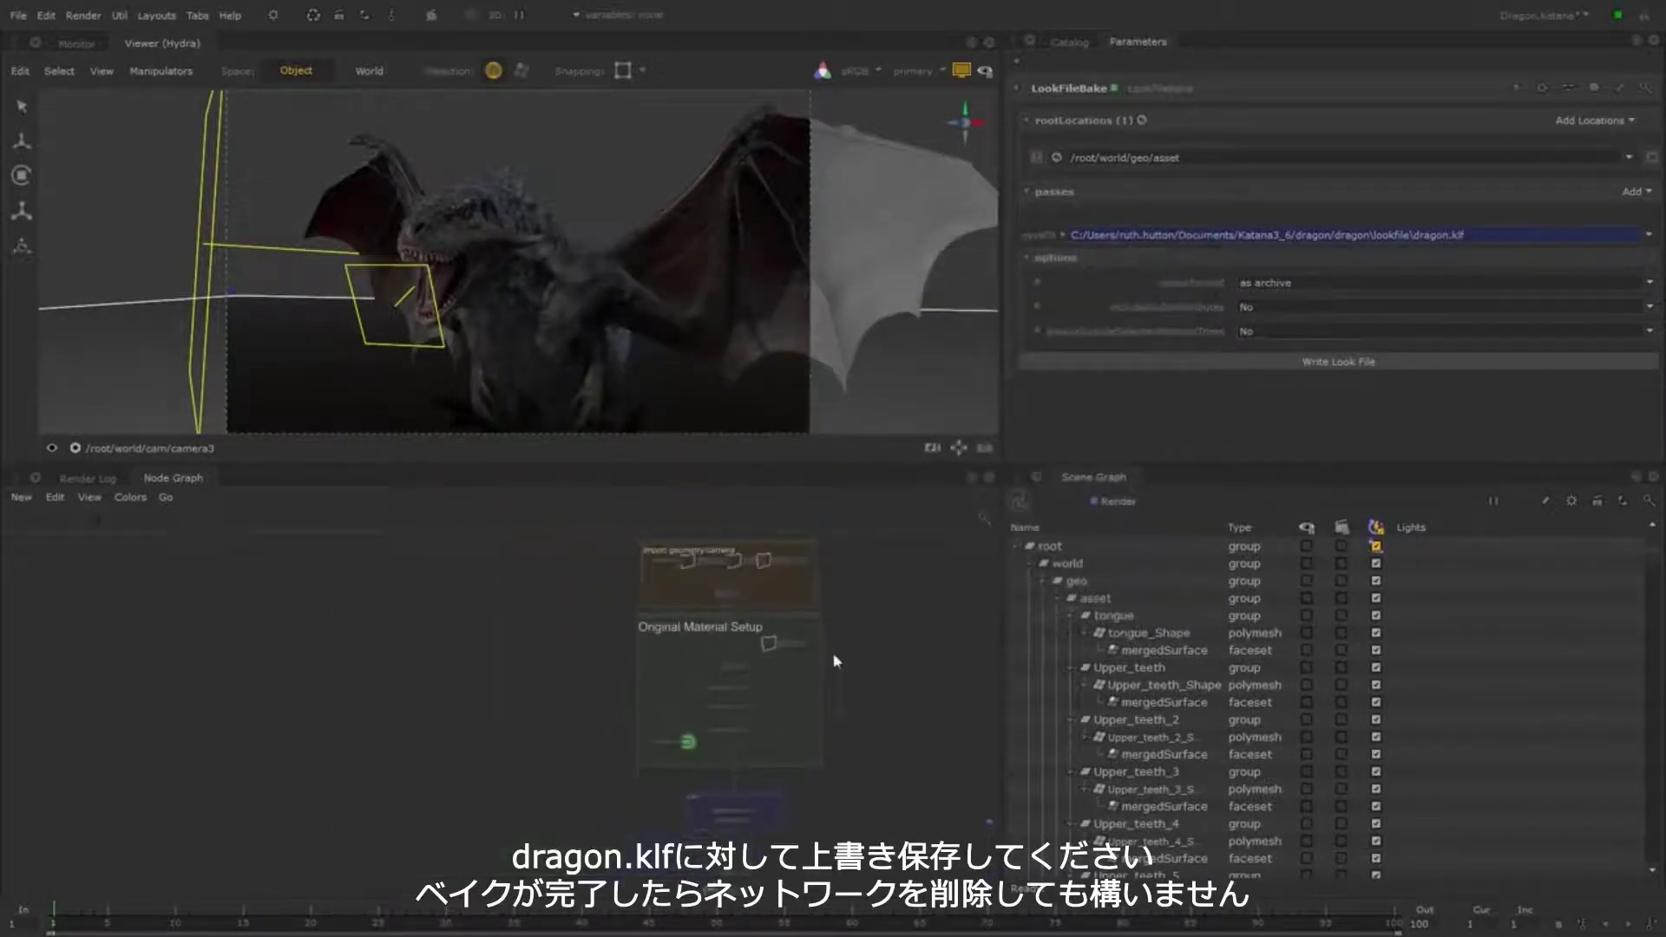
{"action": "key", "text": "ctrl+a"}
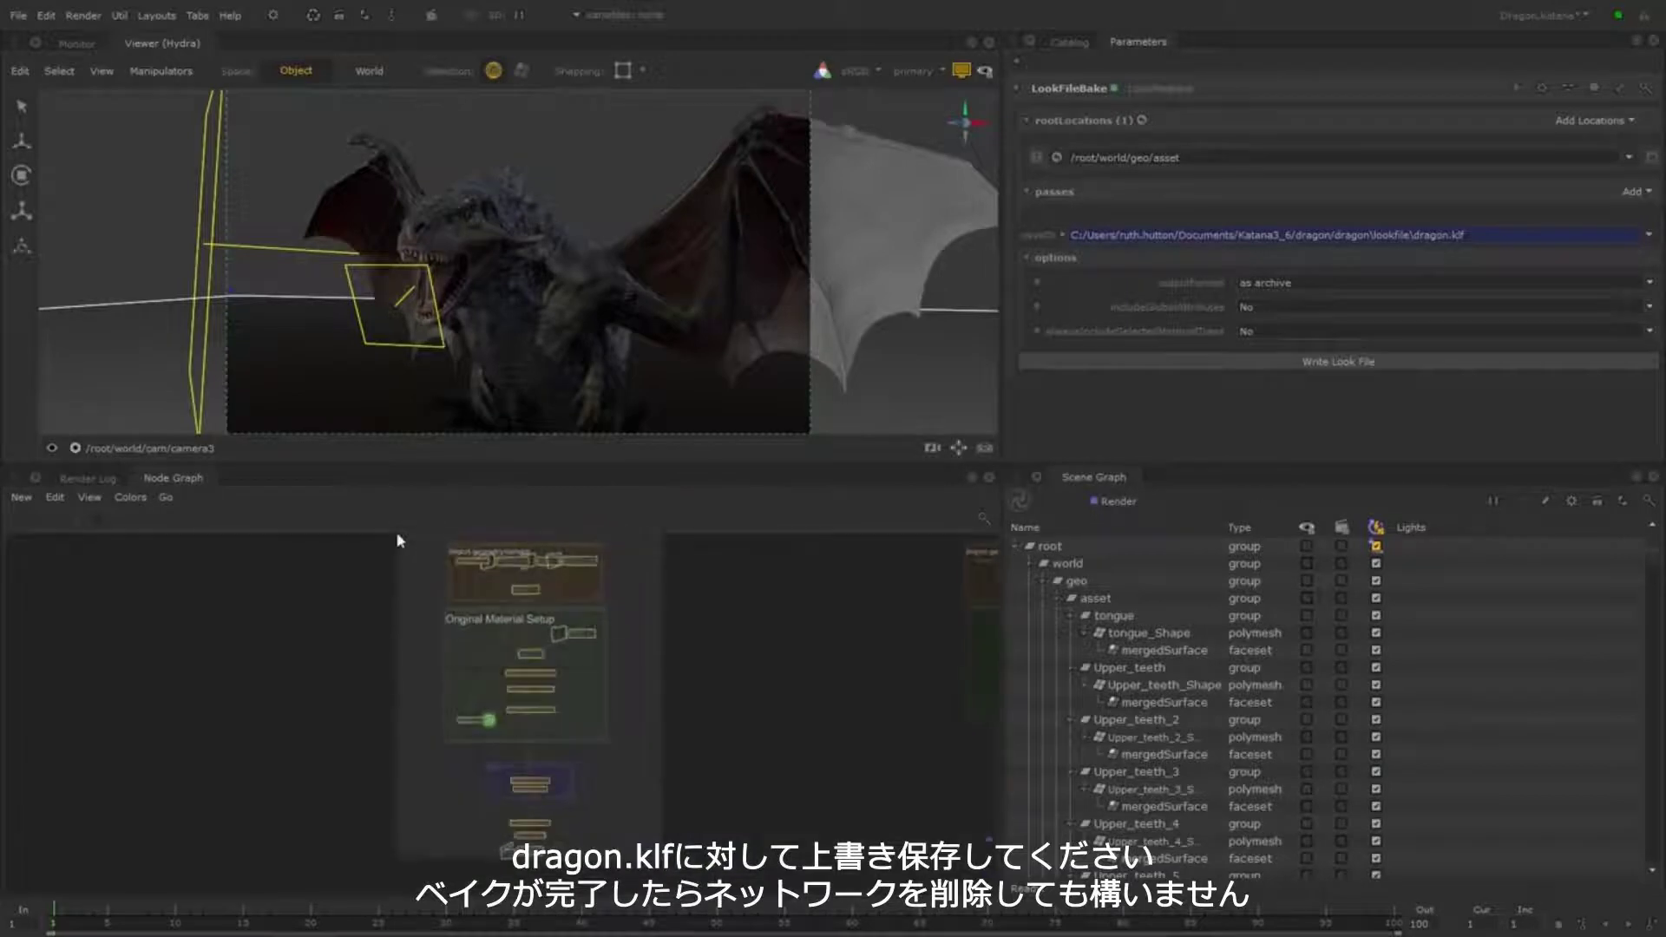
{"action": "key", "text": "Delete"}
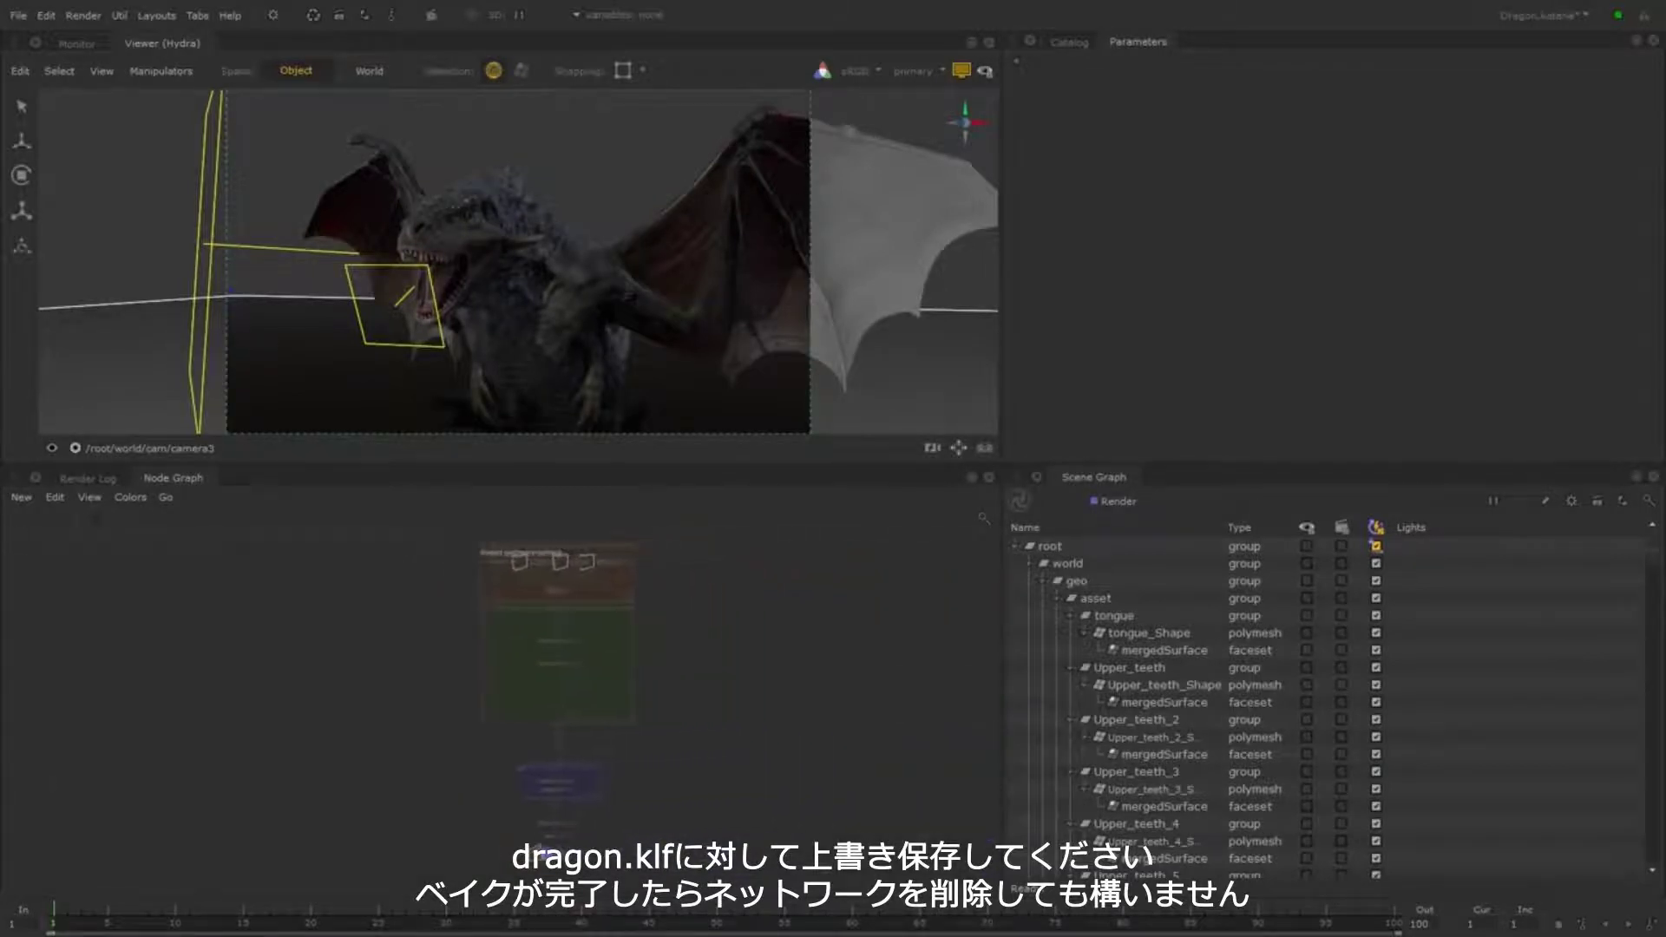
{"action": "middle_click_drag", "start_coordinate": [680, 822], "coordinate": [688, 651]}
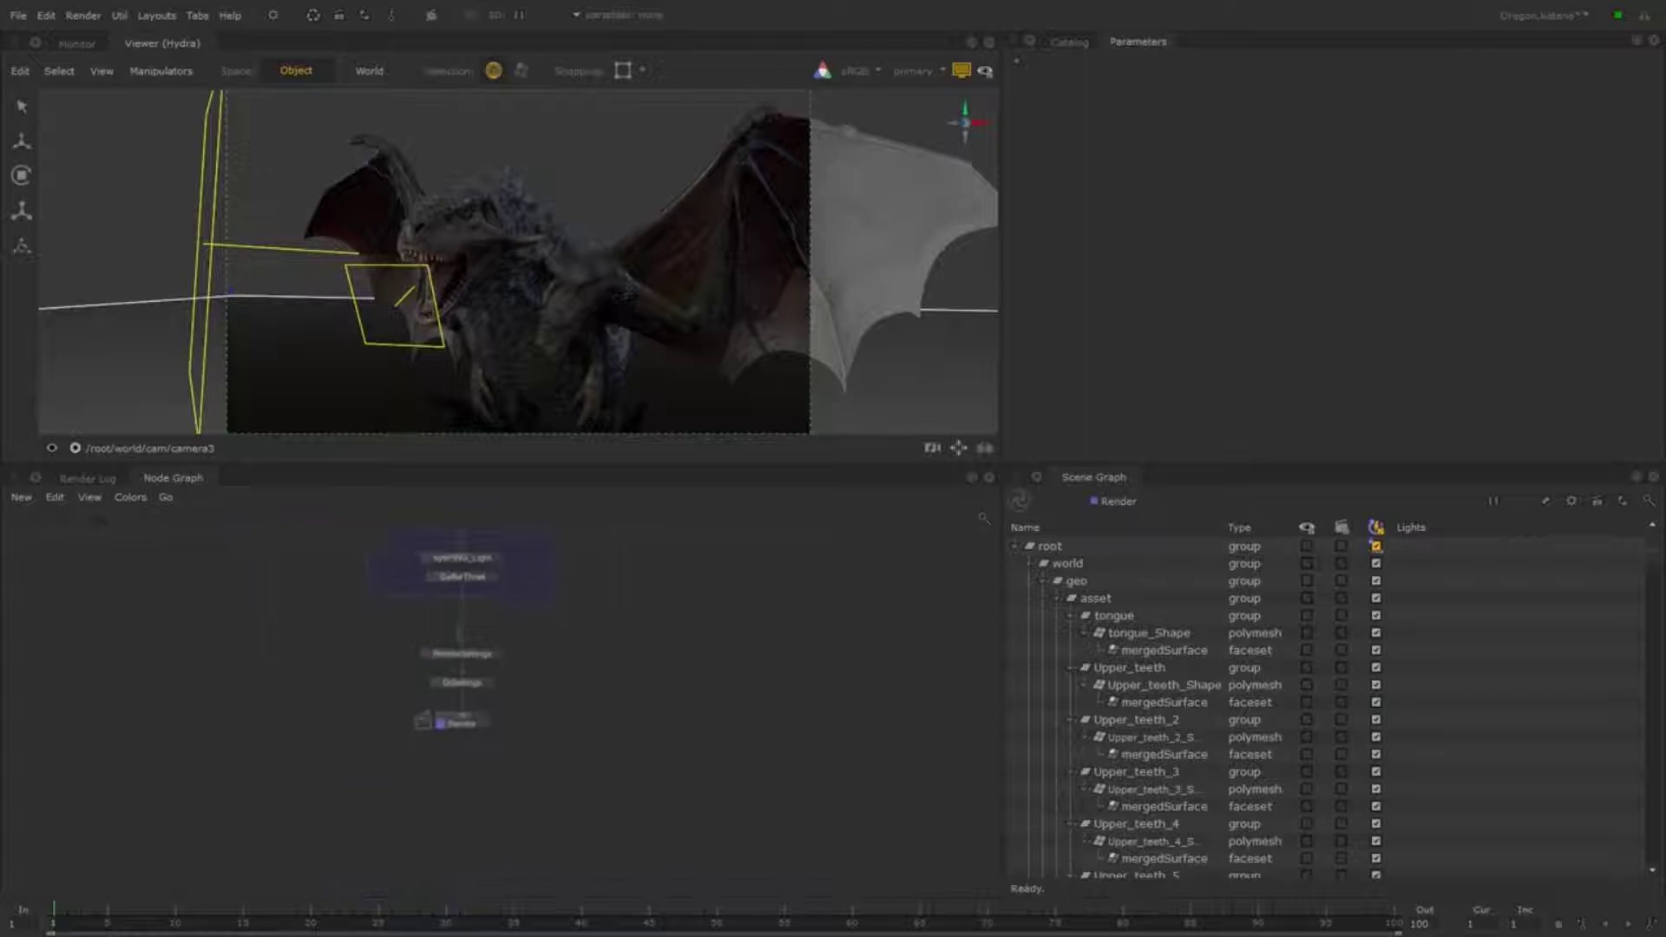
{"action": "key", "text": "f"}
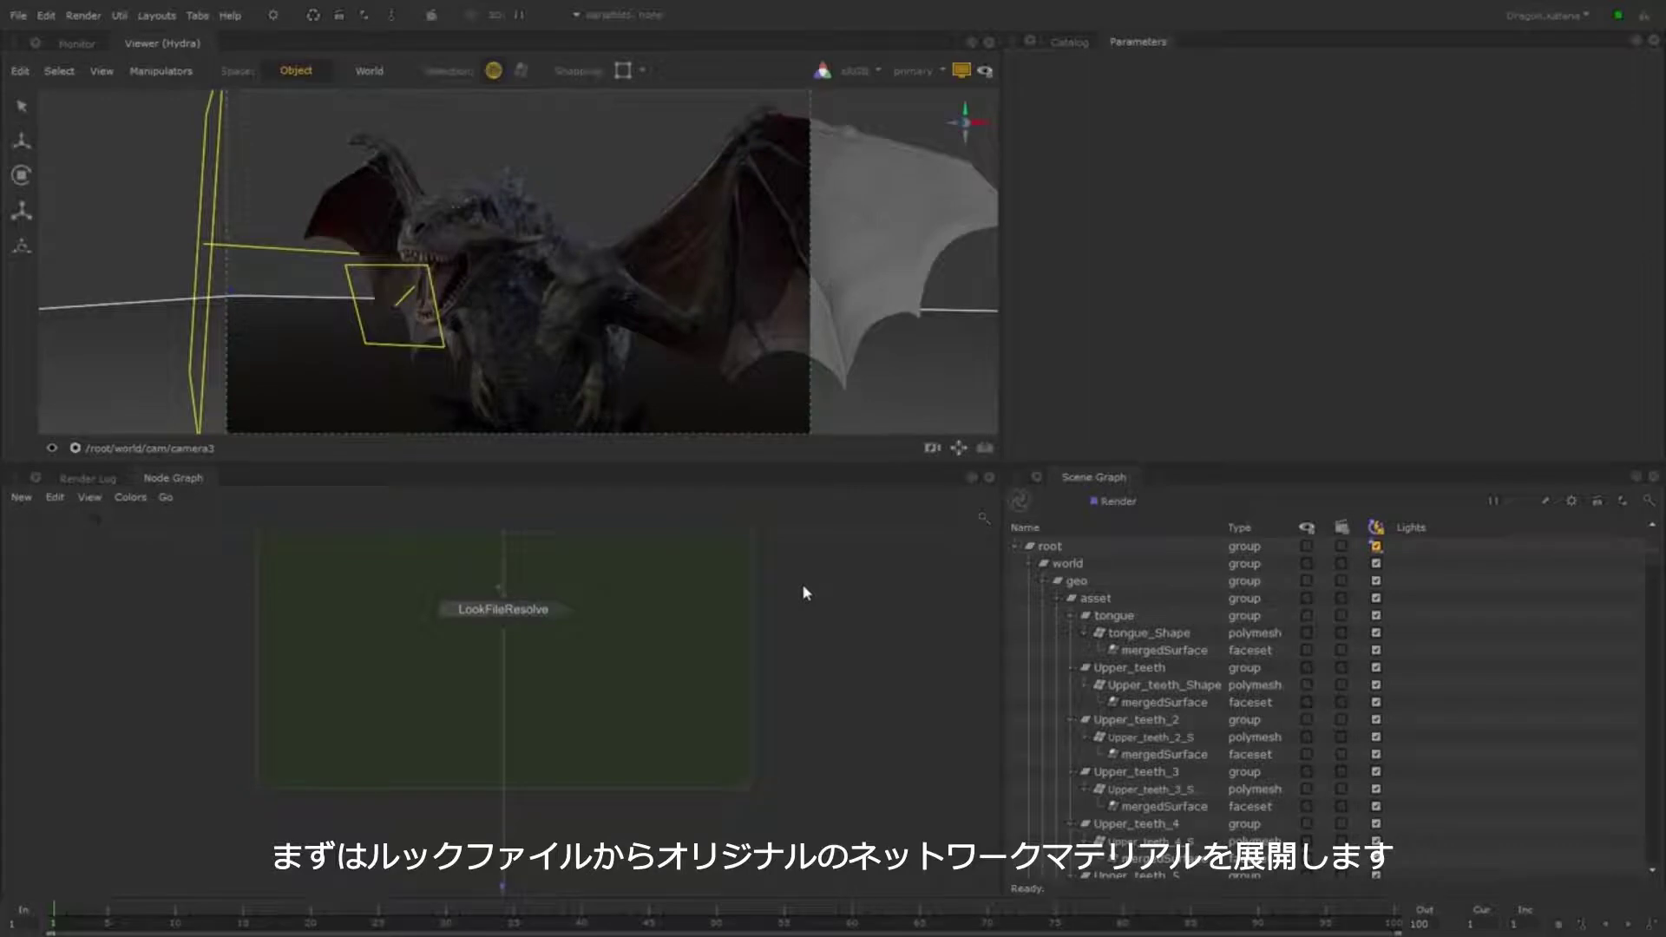
Add a LookFileManager node directly below LookFileResolve in the node graph
{"action": "key", "text": "ctrl+v"}
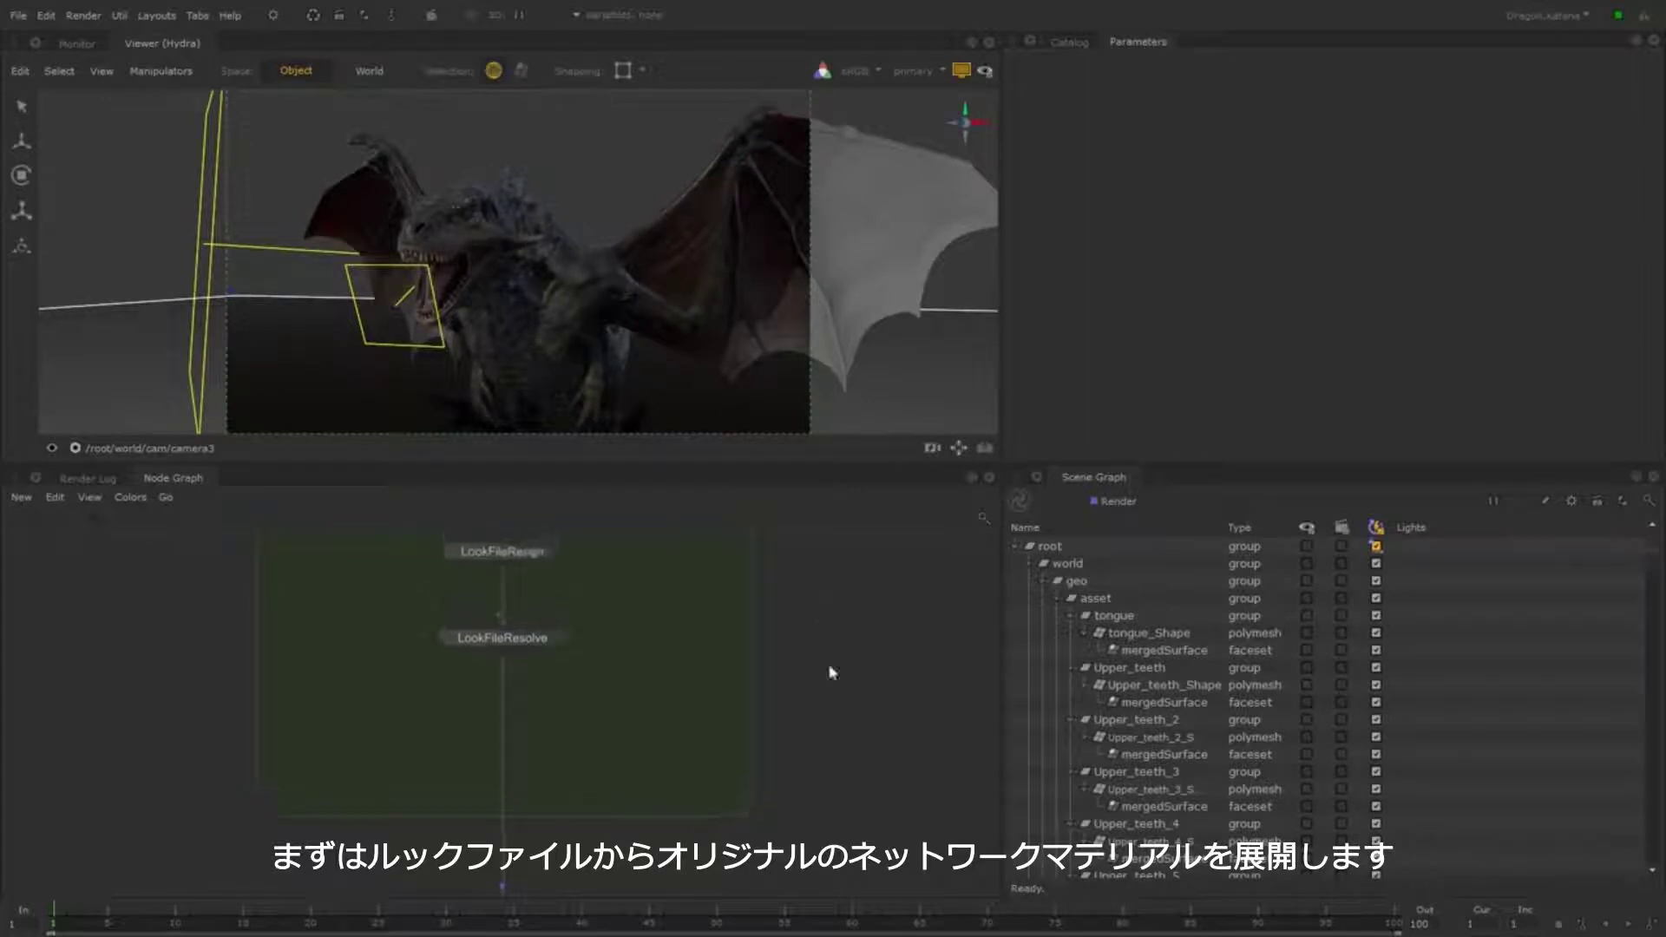
{"action": "key", "text": "f"}
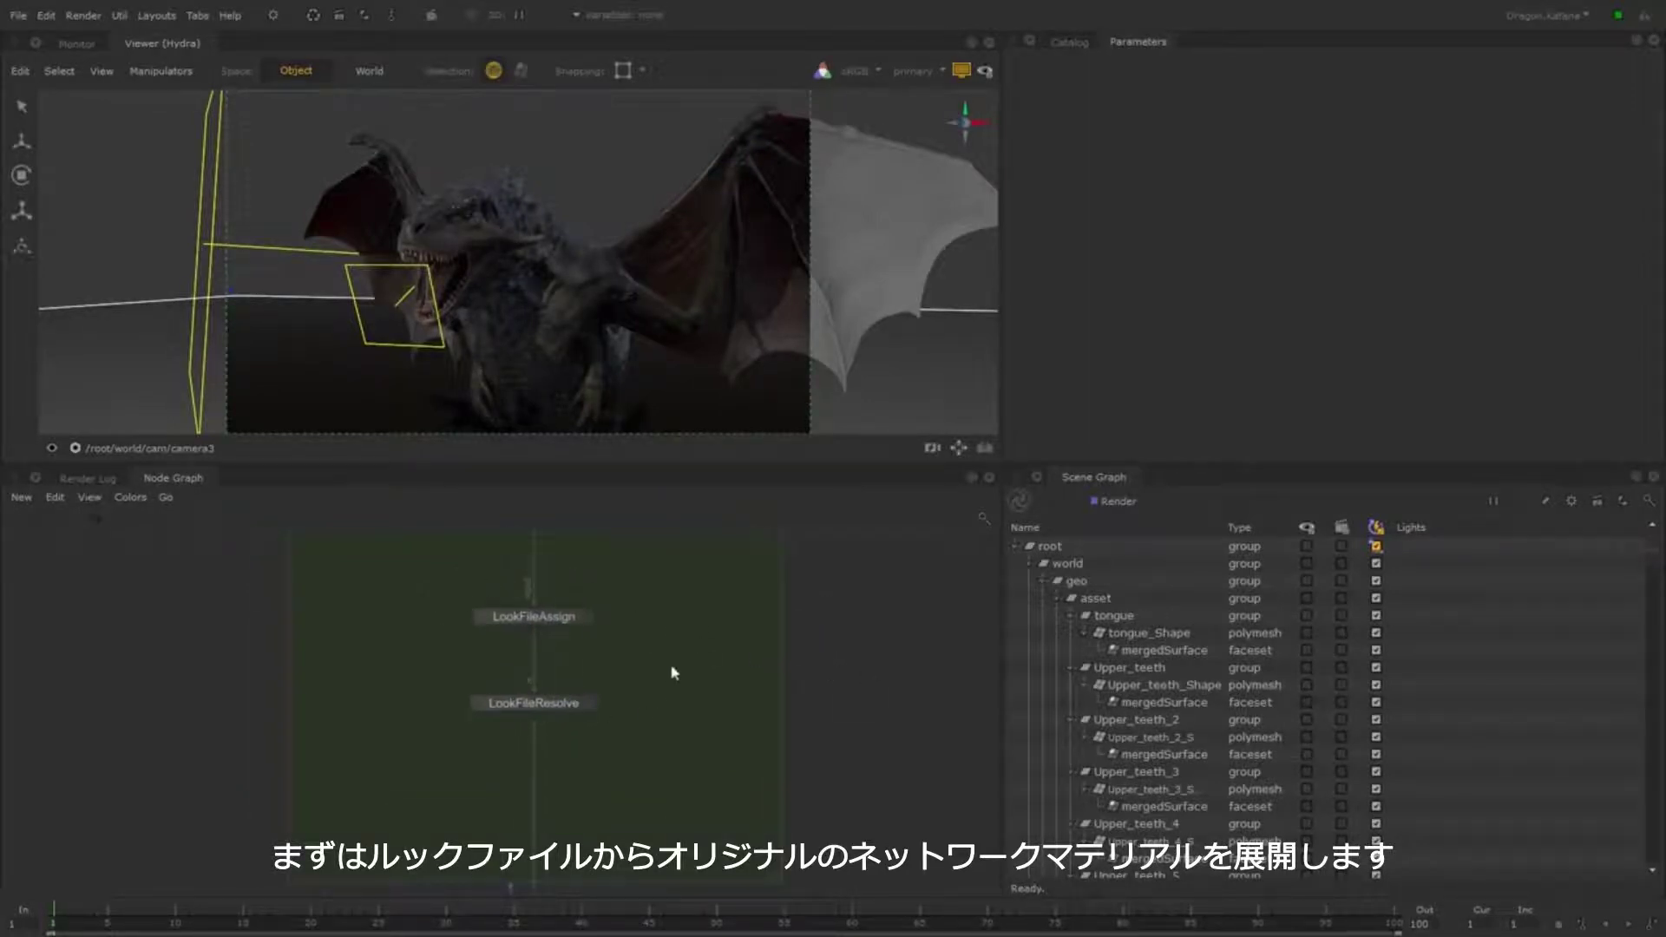
{"action": "key", "text": "Tab"}
{"action": "type", "text": "loo"}
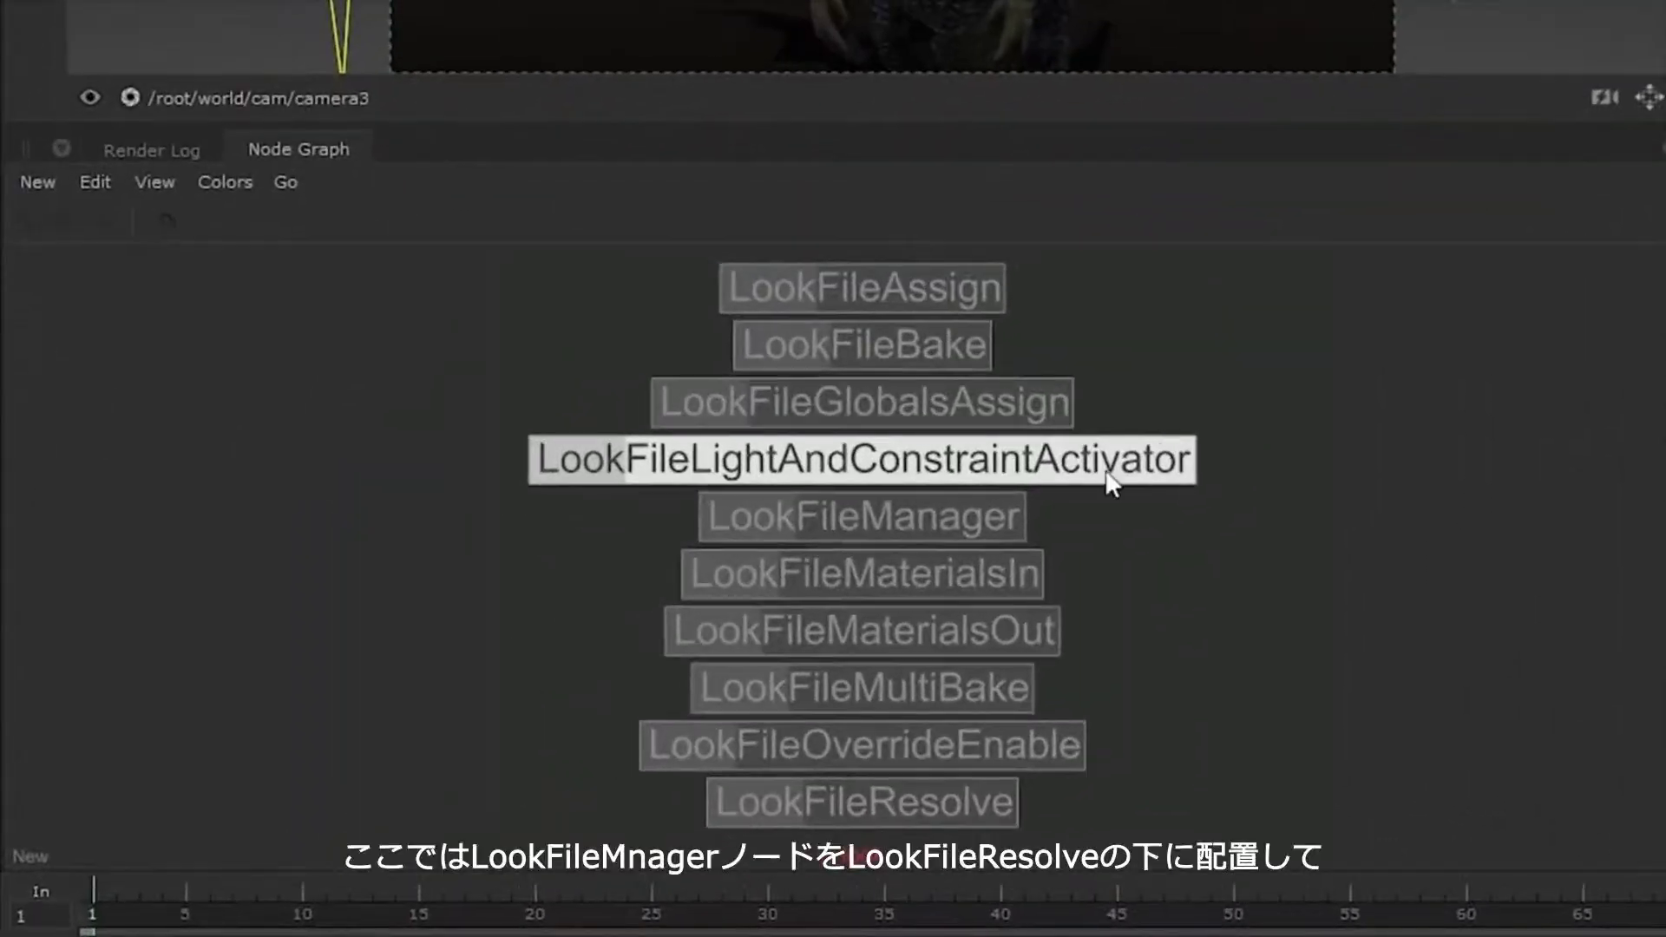
{"action": "left_click", "coordinate": [805, 591]}
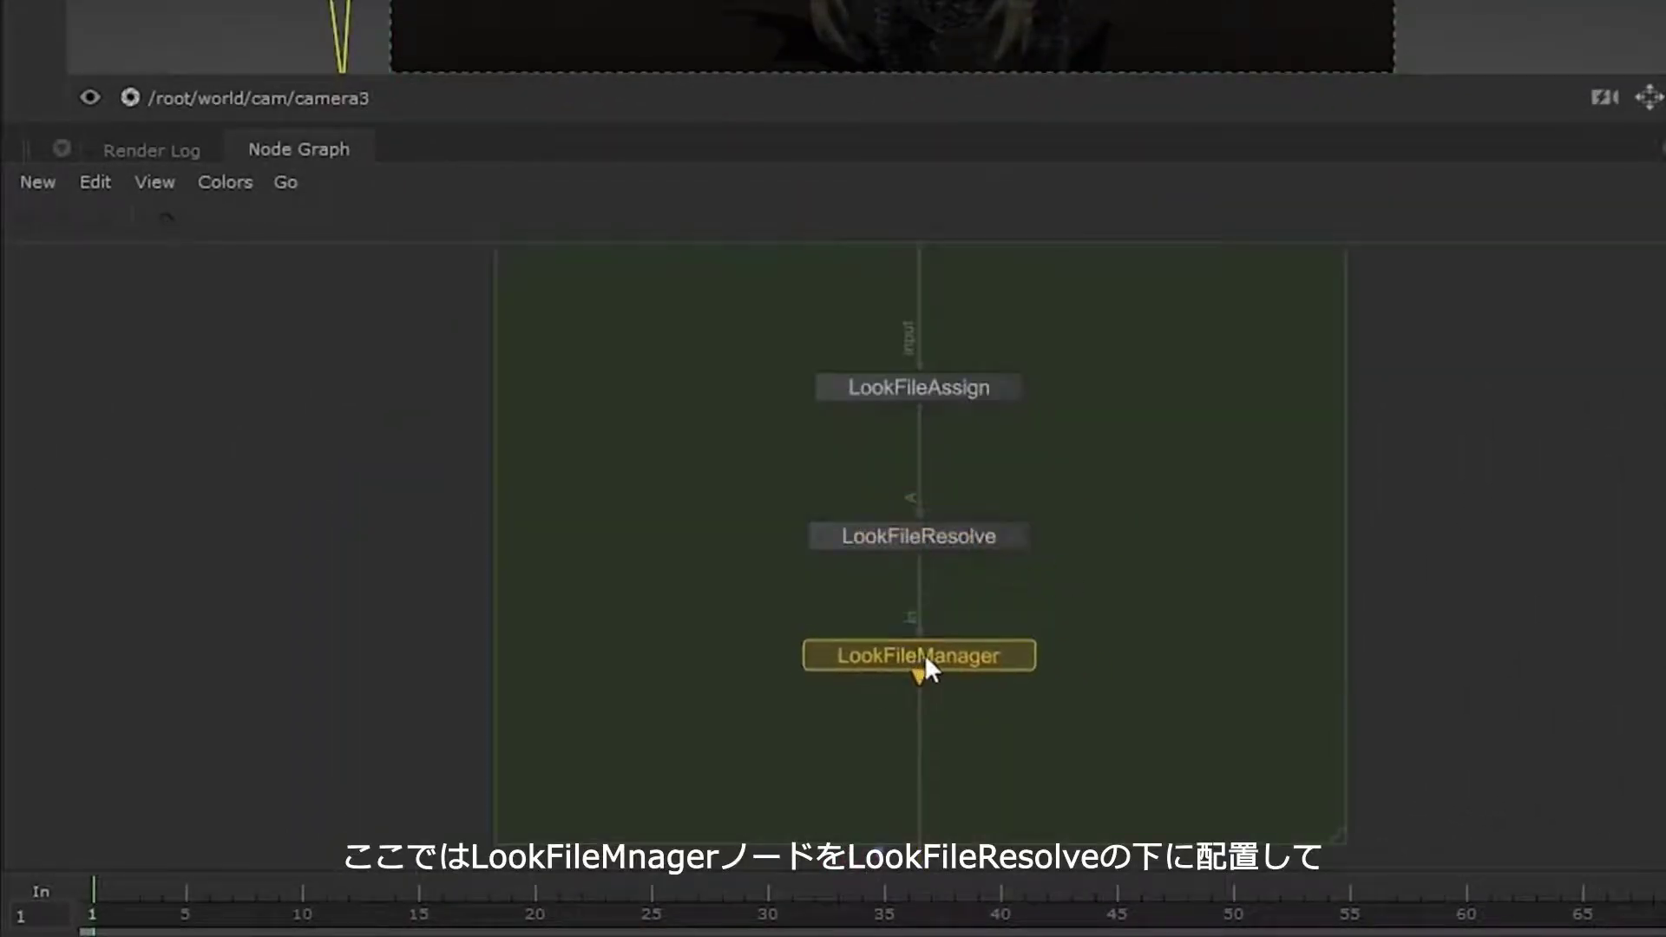
{"action": "left_click", "coordinate": [924, 654]}
{"action": "scroll", "coordinate": [1020, 468], "scroll_direction": "up", "scroll_amount": 3}
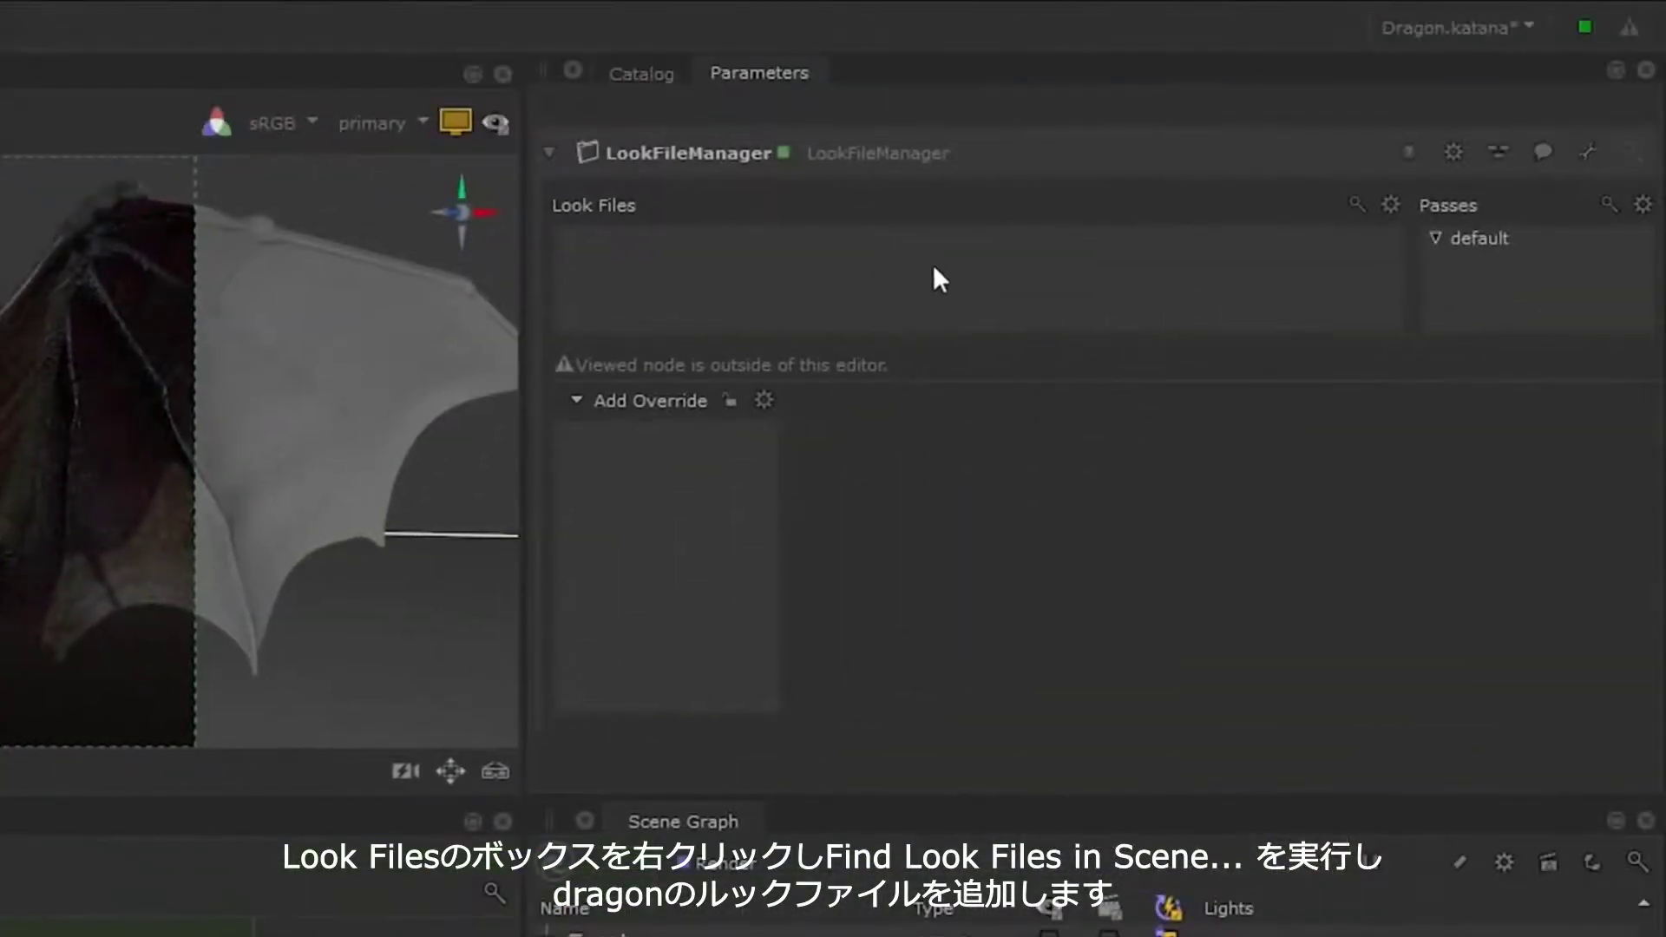
Find all look files in the scene and add dragon.klf to the LookFileManager's look files
{"action": "right_click", "coordinate": [934, 264]}
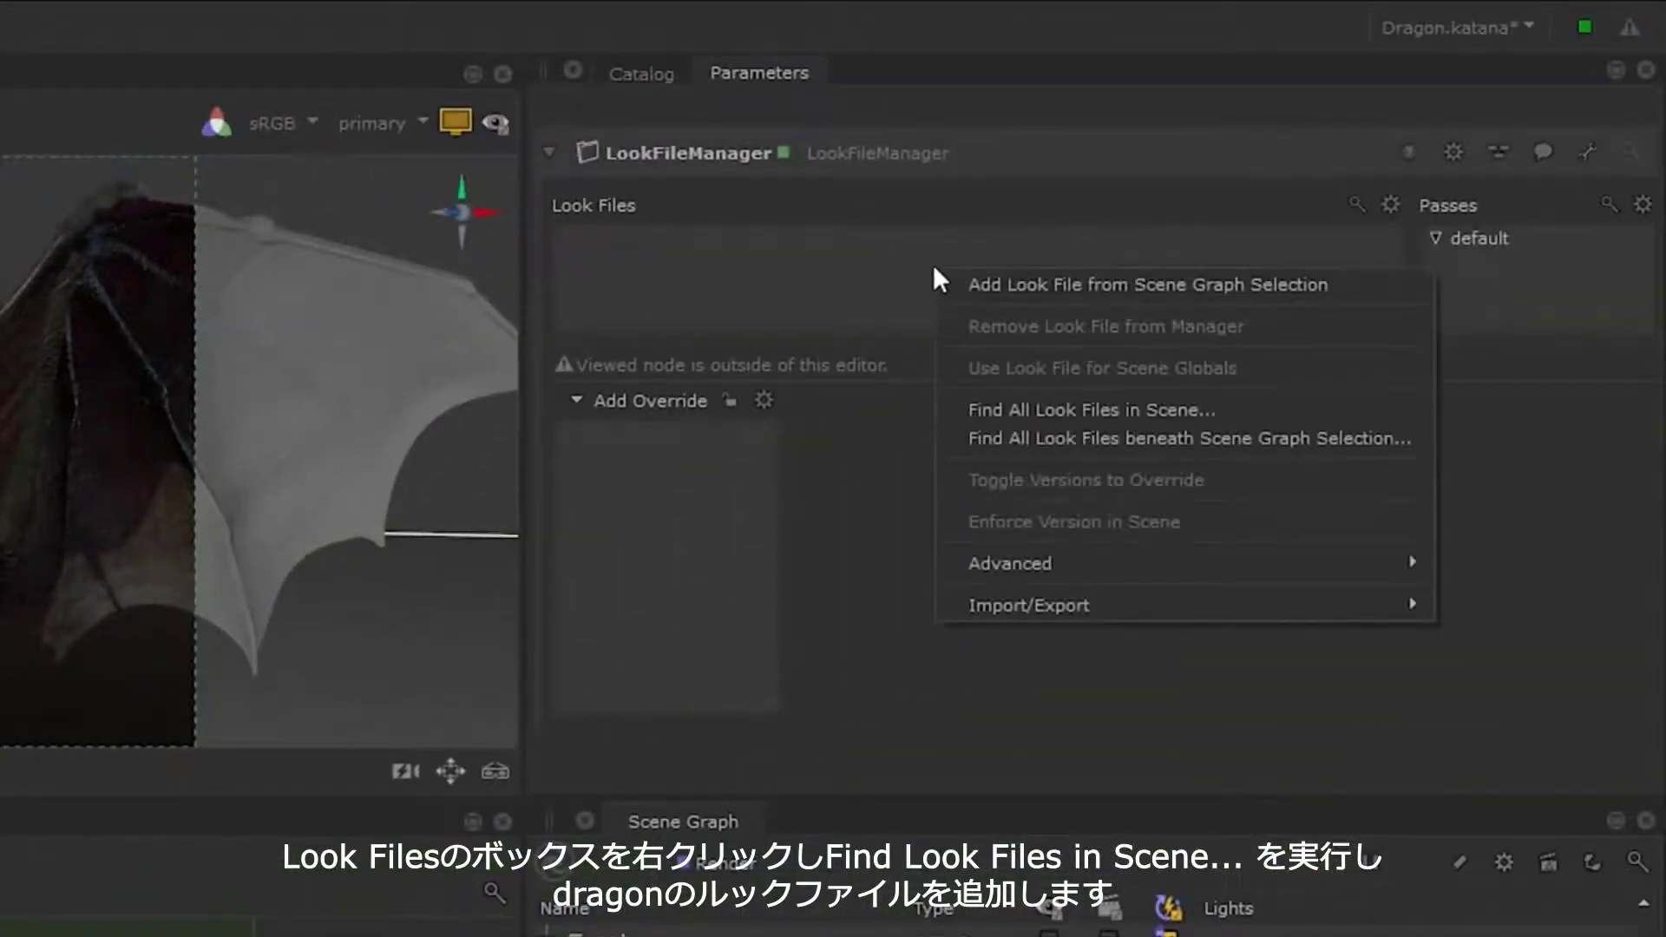
{"action": "left_click", "coordinate": [1281, 408]}
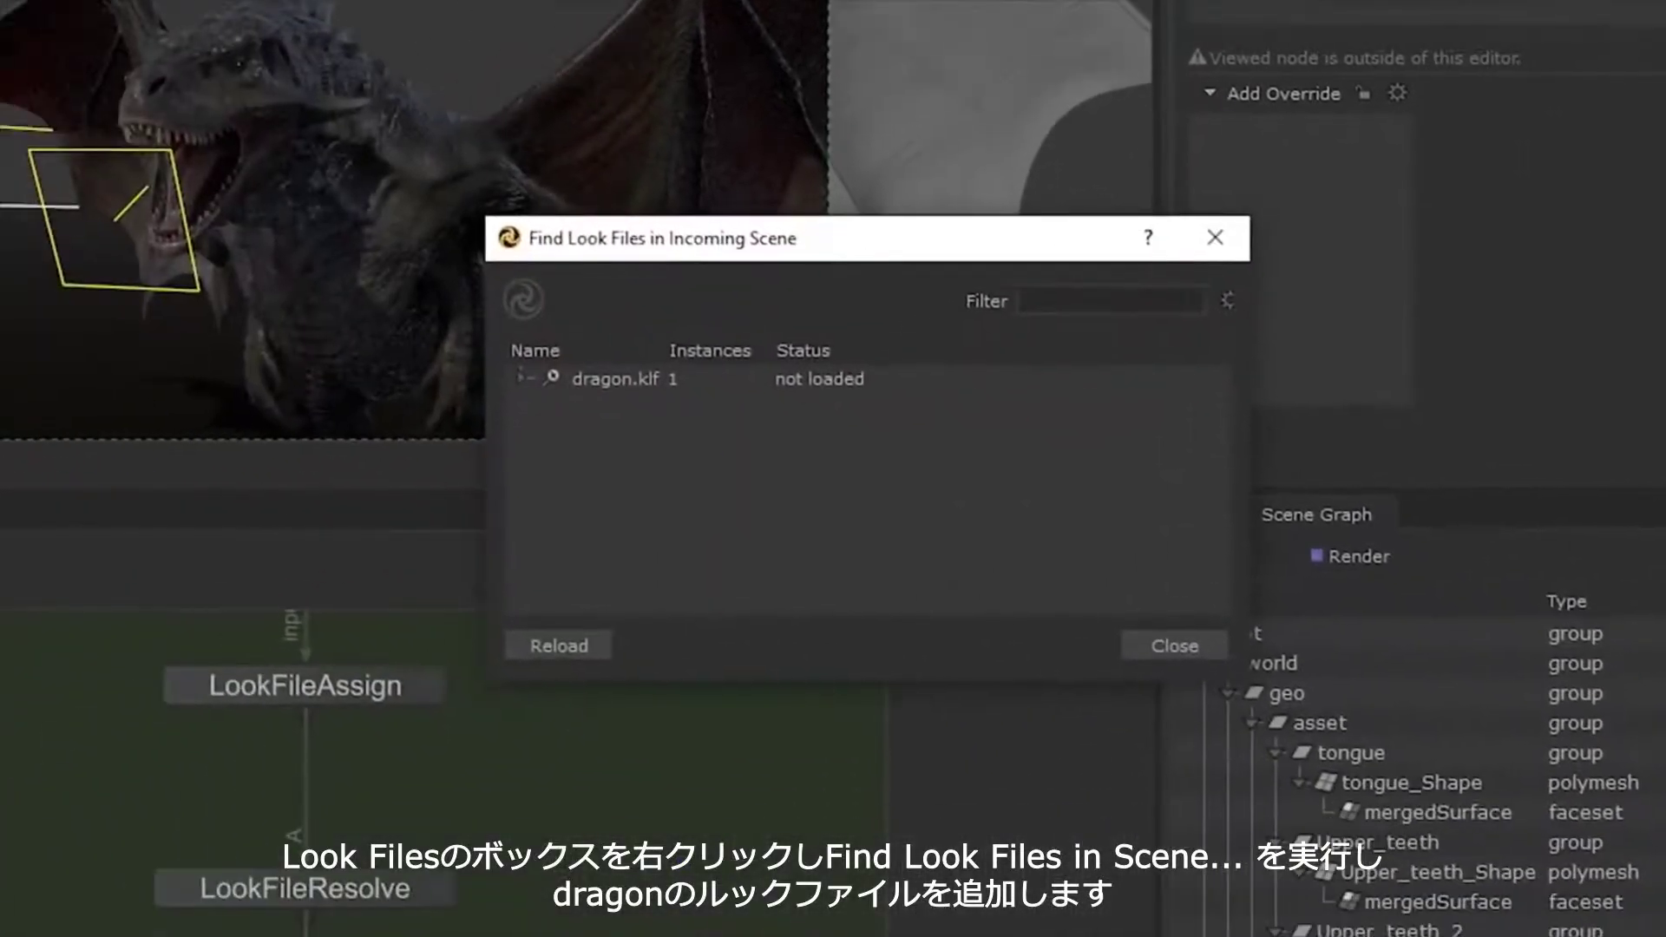
{"action": "right_click", "coordinate": [753, 375]}
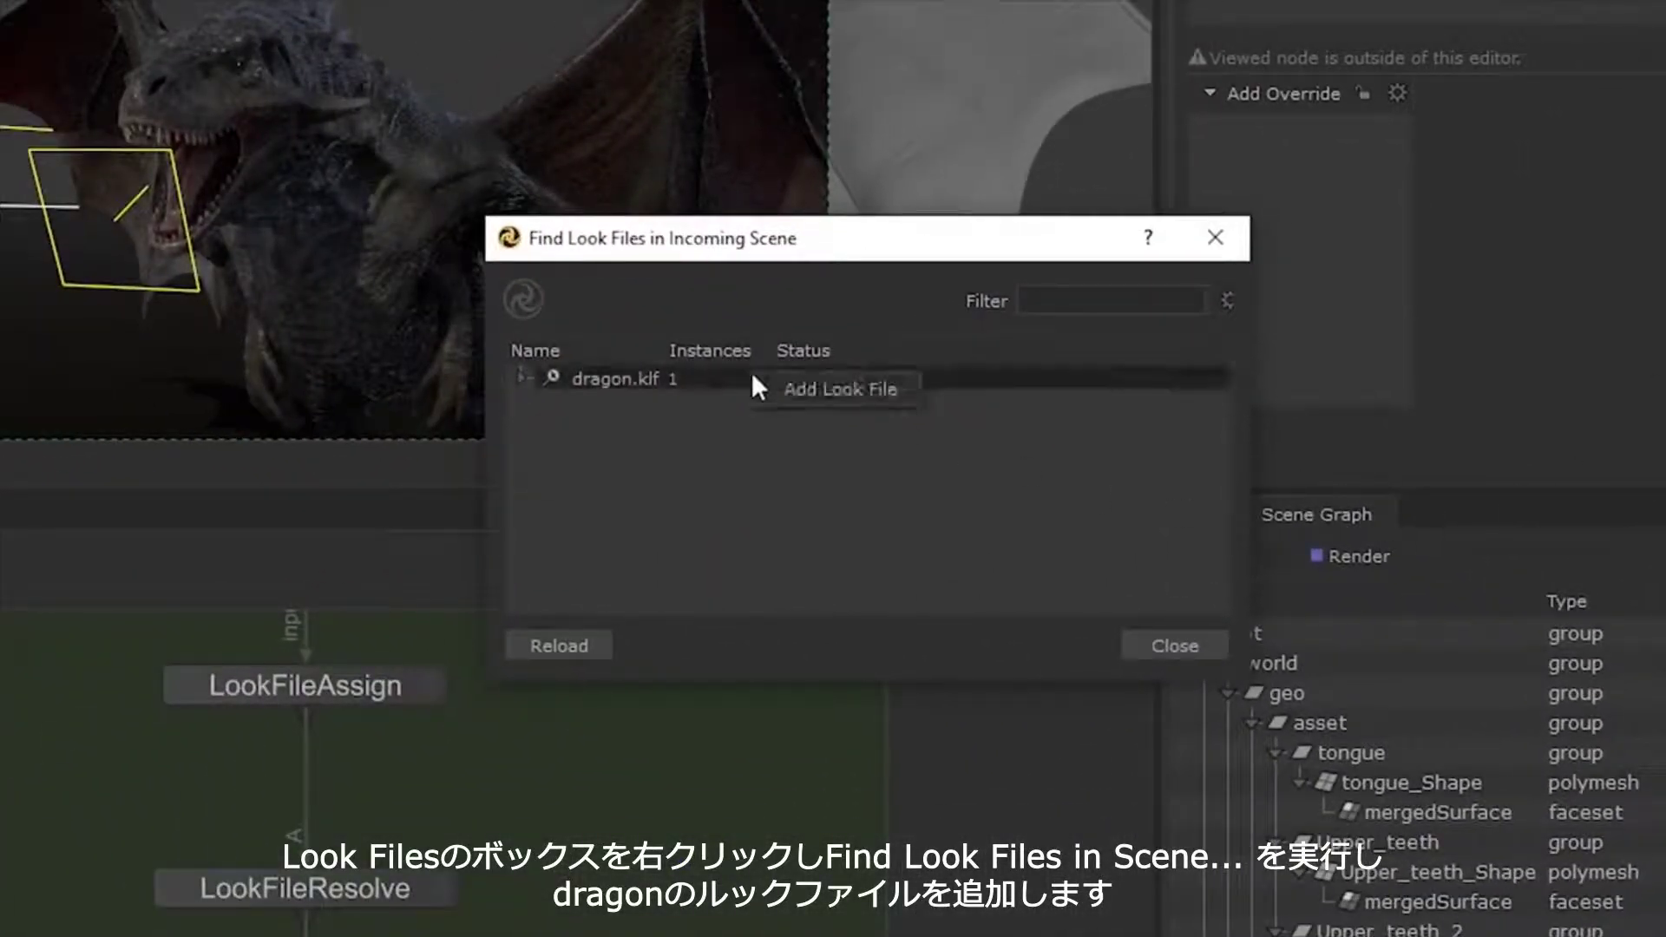
{"action": "left_click", "coordinate": [825, 392]}
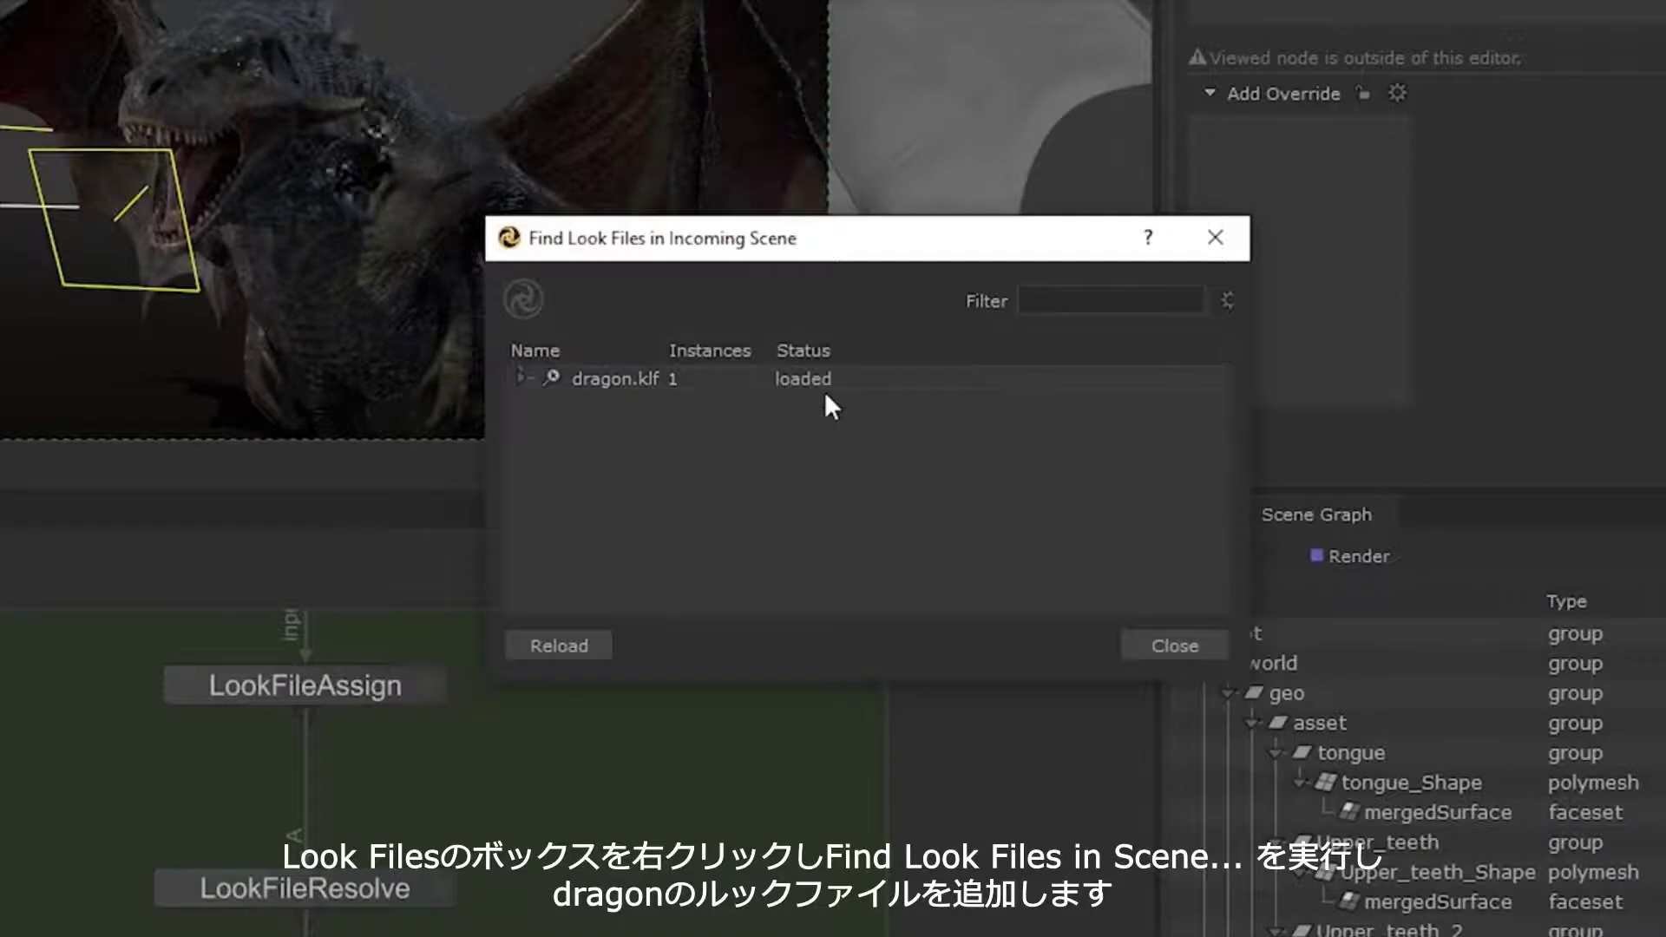
{"action": "left_click", "coordinate": [1215, 648]}
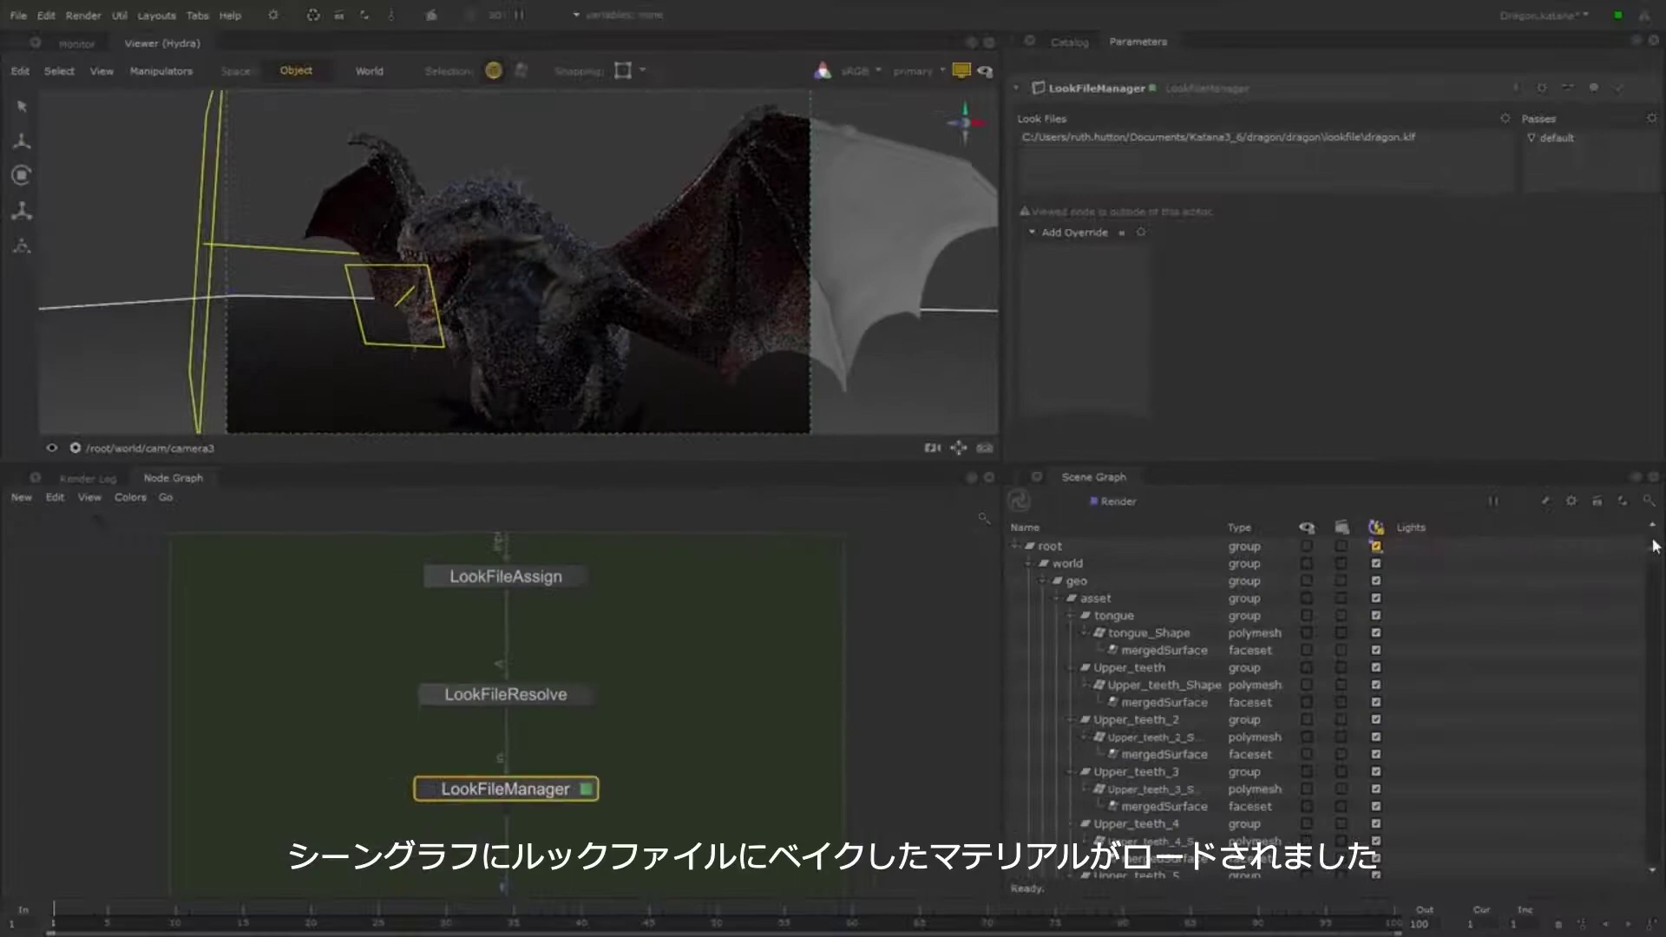
Expand the lookfile group under materials in the scene graph to examine the dragon look file's loaded materials
{"action": "scroll", "coordinate": [1475, 781], "scroll_direction": "down", "scroll_amount": 10}
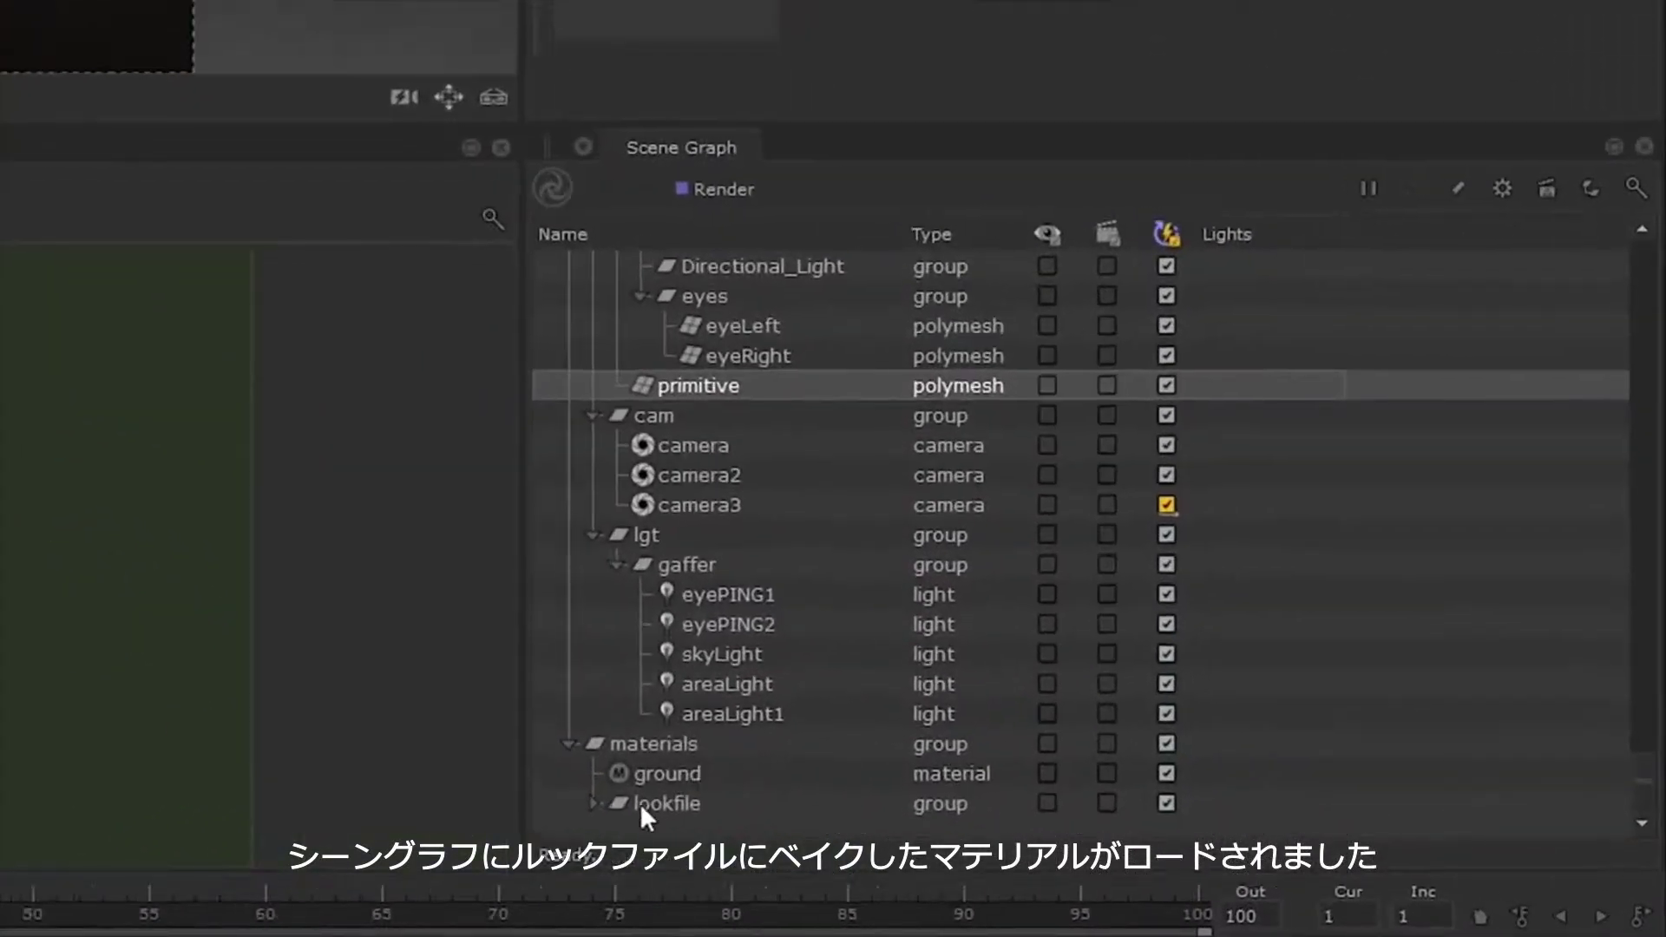
{"action": "left_click", "coordinate": [642, 805]}
{"action": "scroll", "coordinate": [1584, 808], "scroll_direction": "down", "scroll_amount": 3}
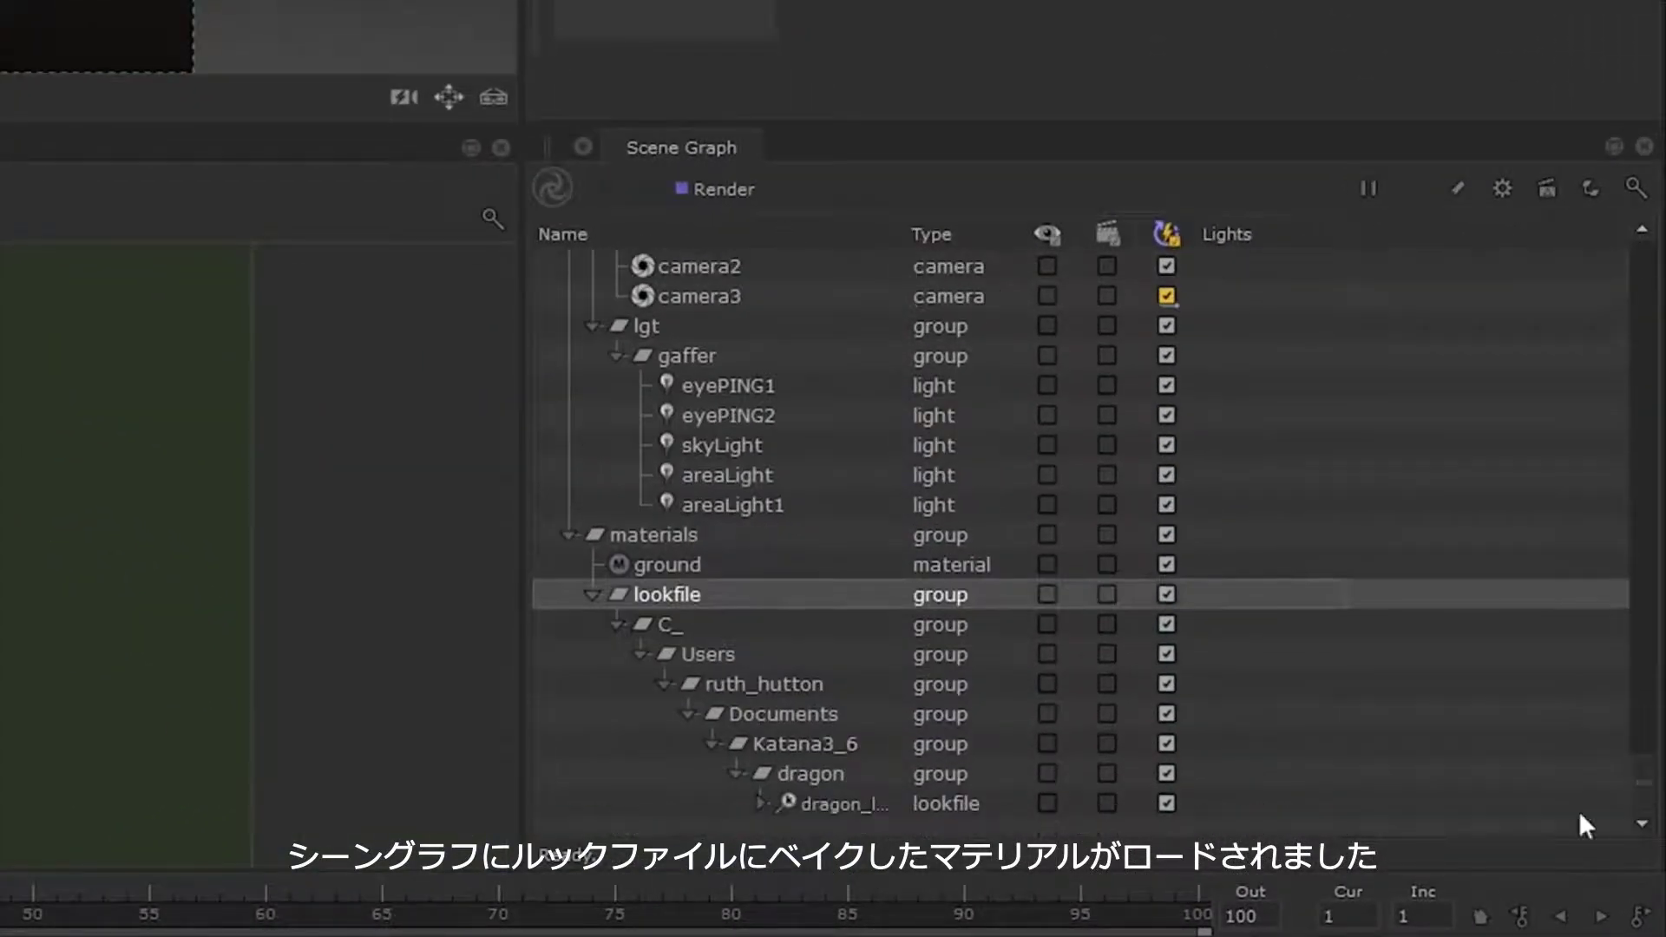
{"action": "left_click", "coordinate": [765, 801]}
{"action": "scroll", "coordinate": [781, 777], "scroll_direction": "down", "scroll_amount": 3}
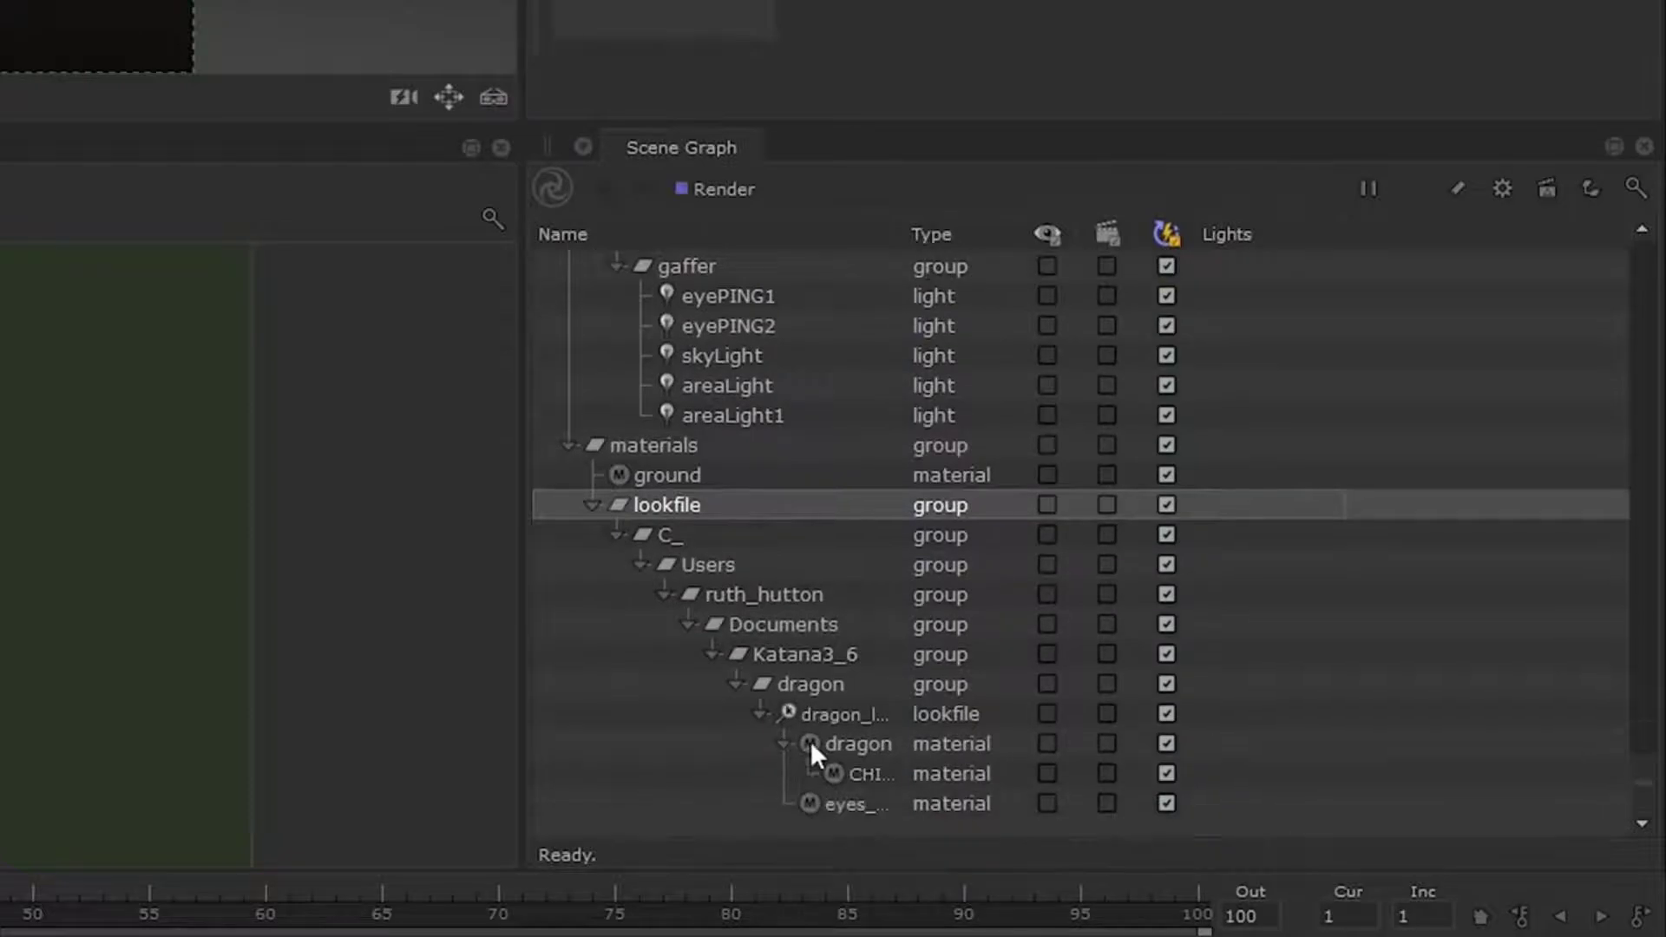
{"action": "left_click", "coordinate": [894, 725]}
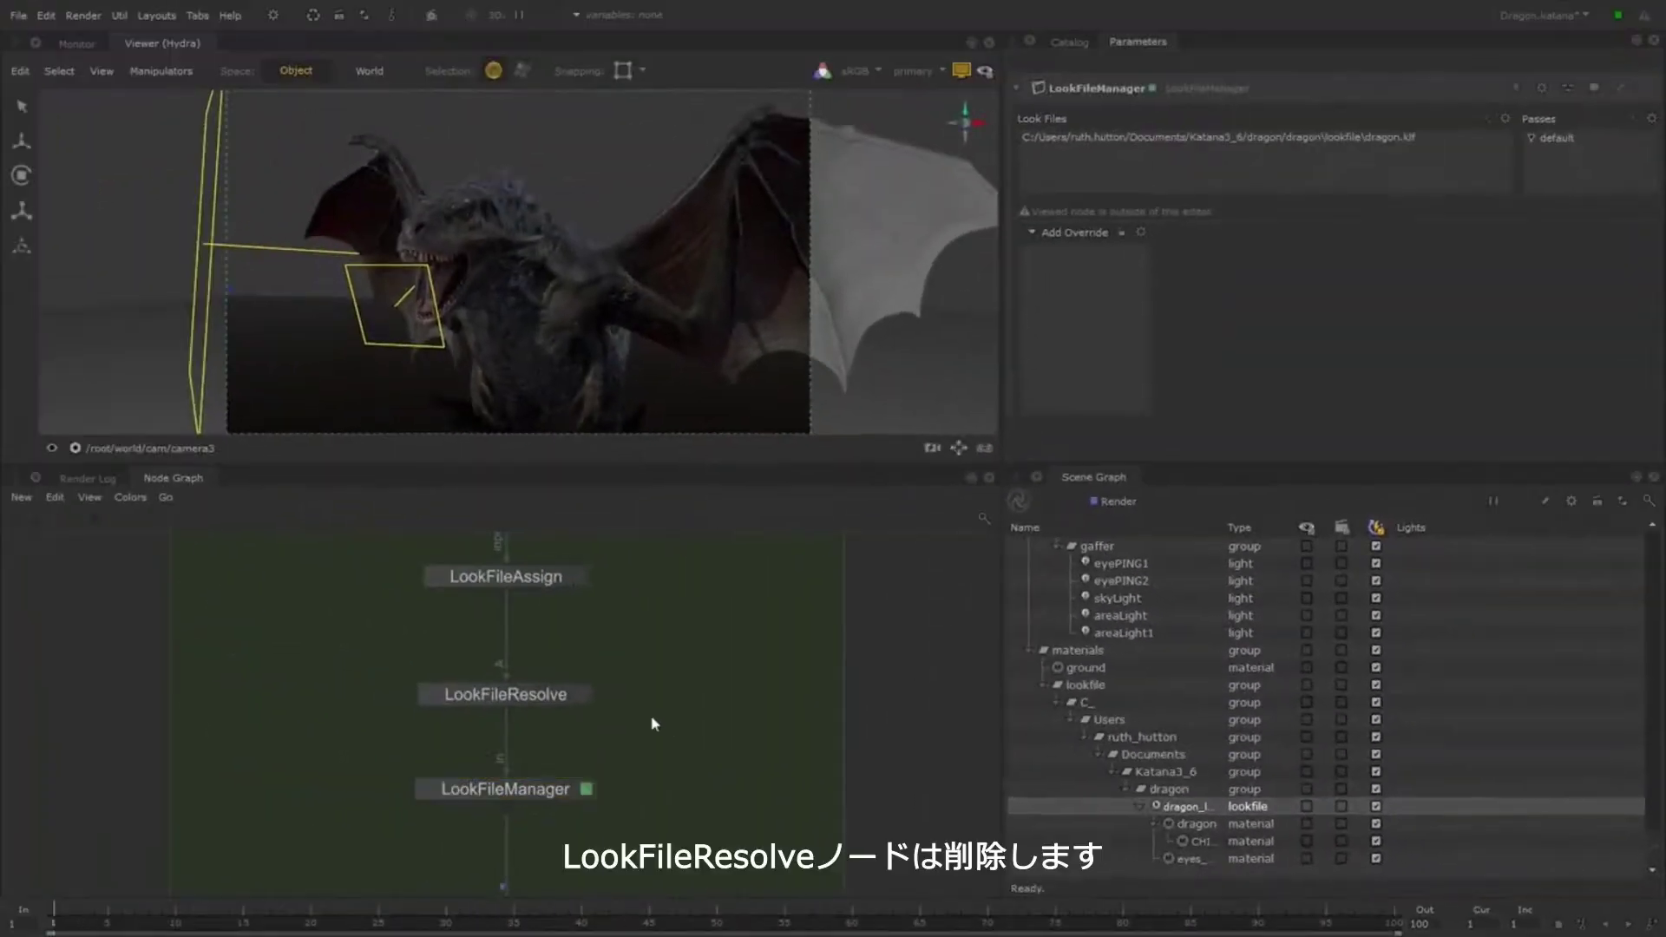
Delete the LookFileResolve node and move LookFileManager up closer to LookFileAssign
{"action": "left_click", "coordinate": [587, 695]}
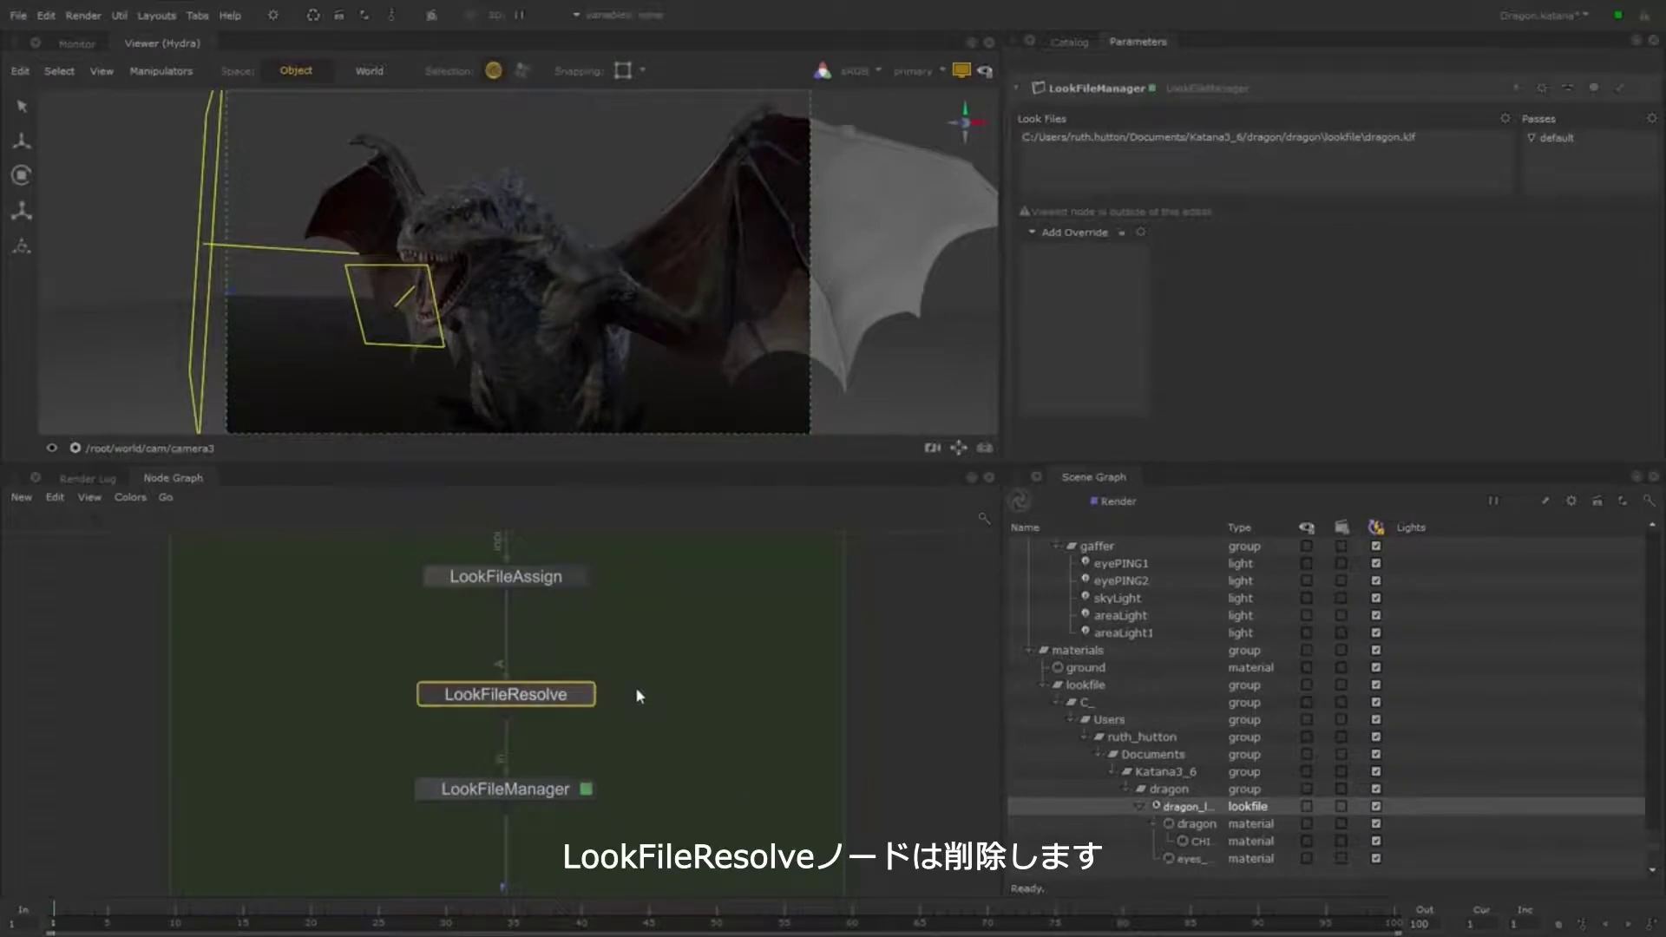
{"action": "key", "text": "Delete"}
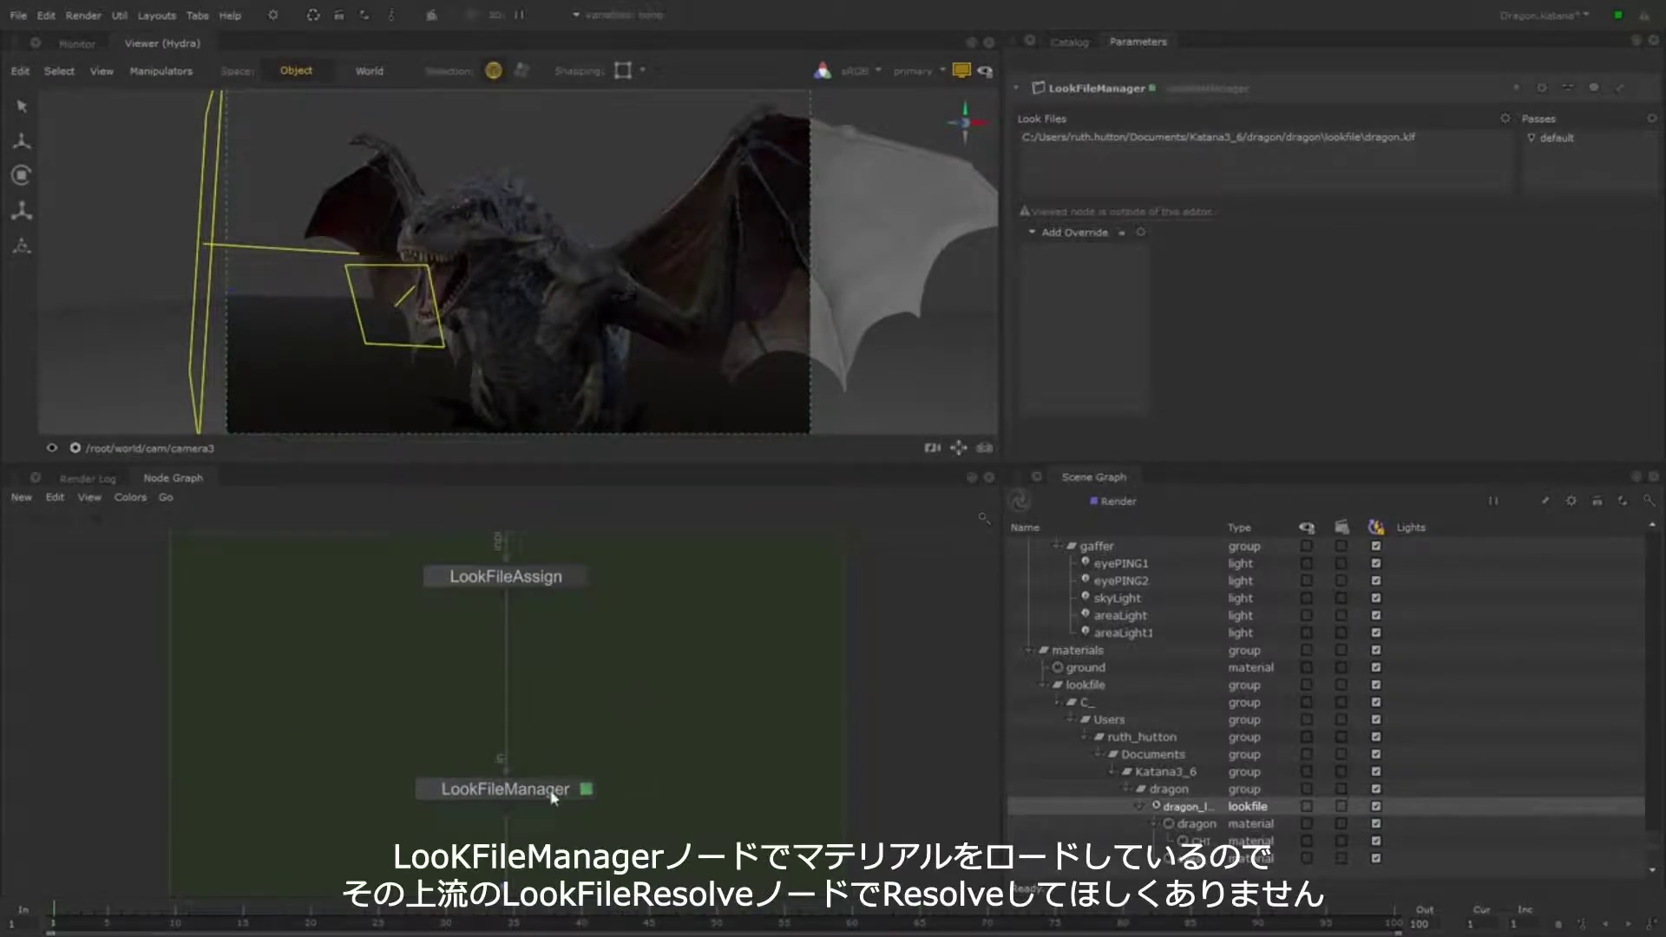
{"action": "left_click_drag", "start_coordinate": [552, 797], "coordinate": [555, 733]}
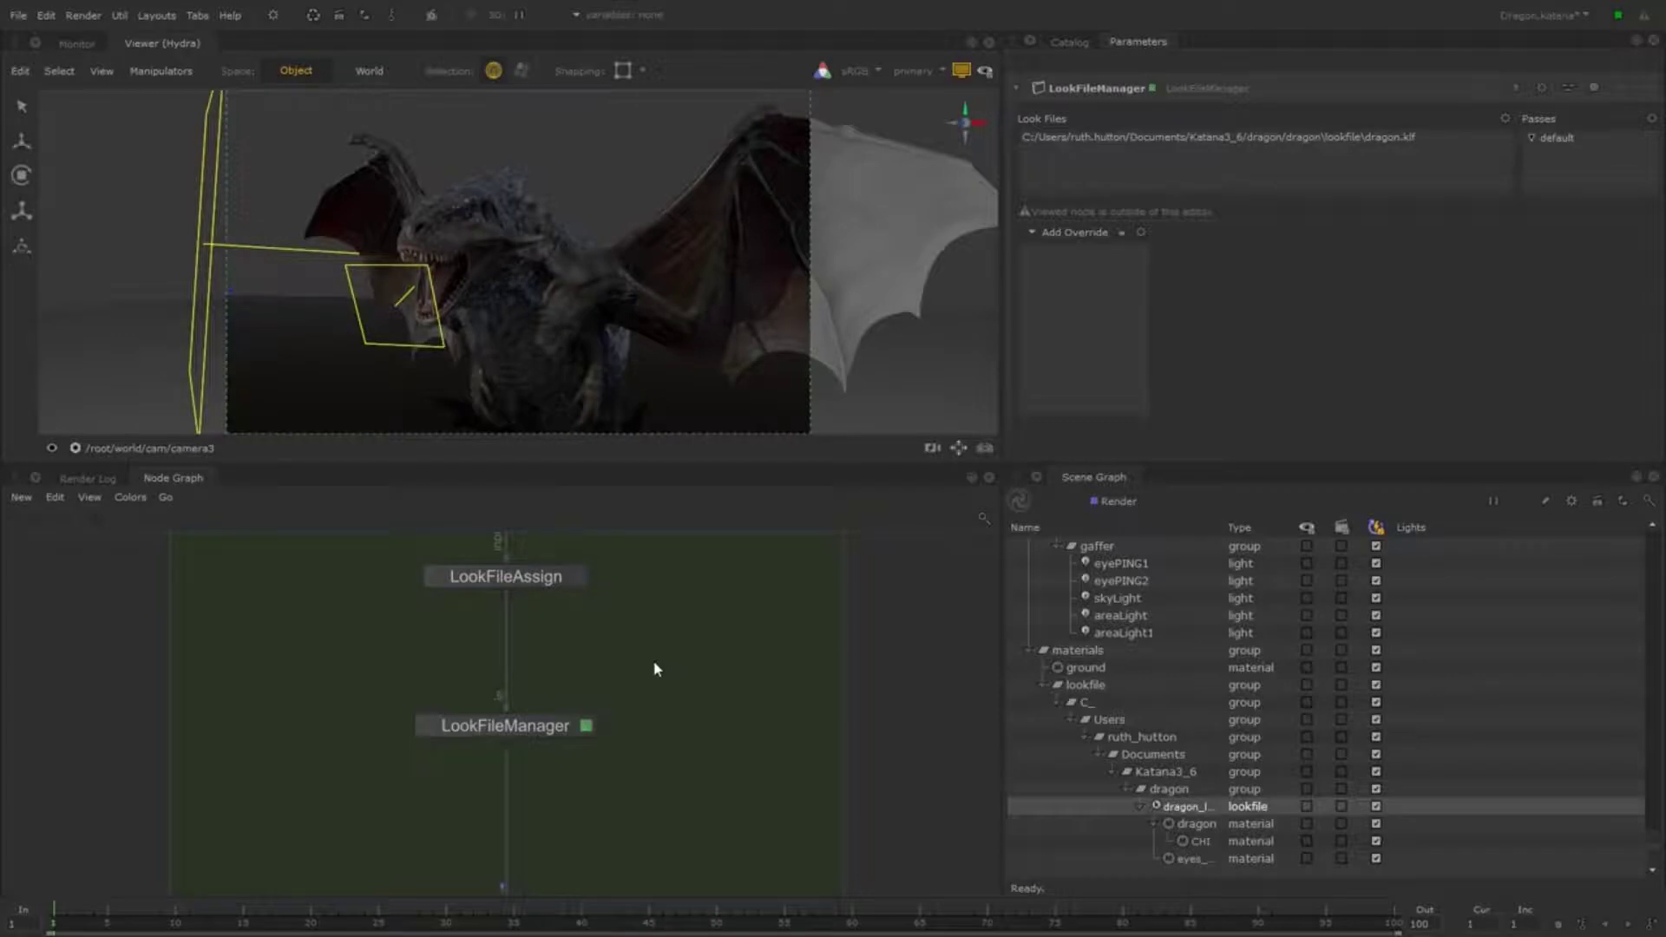
Add a NetworkMaterialEdit node directly below LookFileManager in the node graph
{"action": "key", "text": "Tab"}
{"action": "type", "text": "network"}
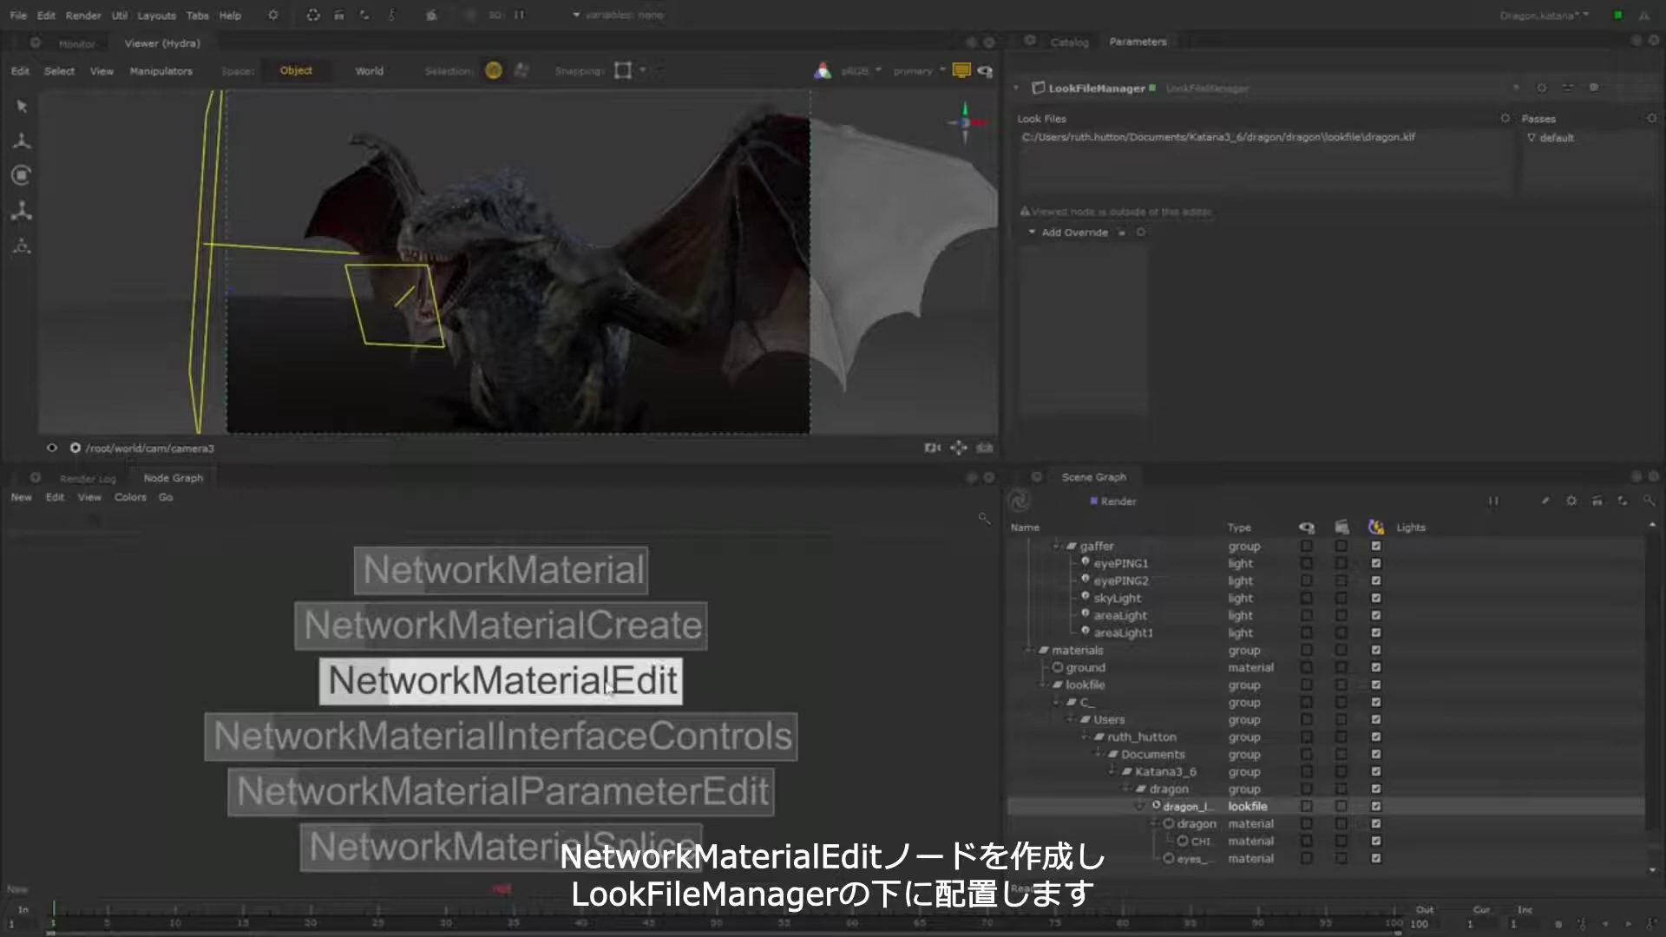
{"action": "left_click", "coordinate": [655, 671]}
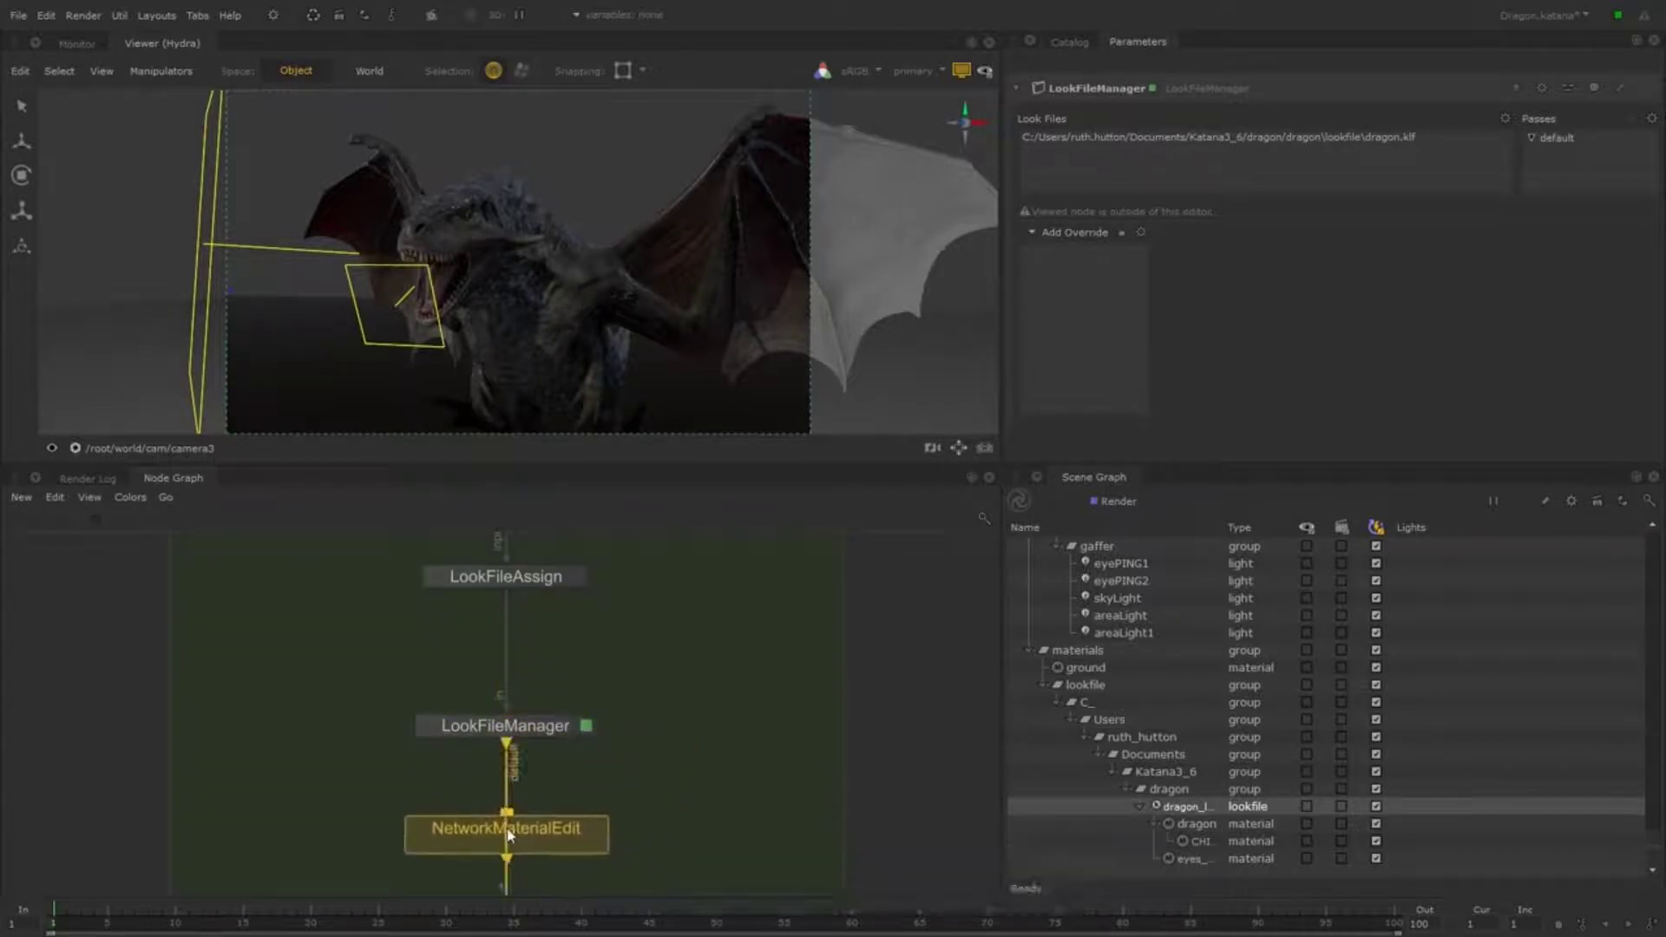
{"action": "left_click", "coordinate": [507, 834]}
{"action": "middle_click_drag", "start_coordinate": [720, 800], "coordinate": [715, 710]}
{"action": "left_click", "coordinate": [715, 710]}
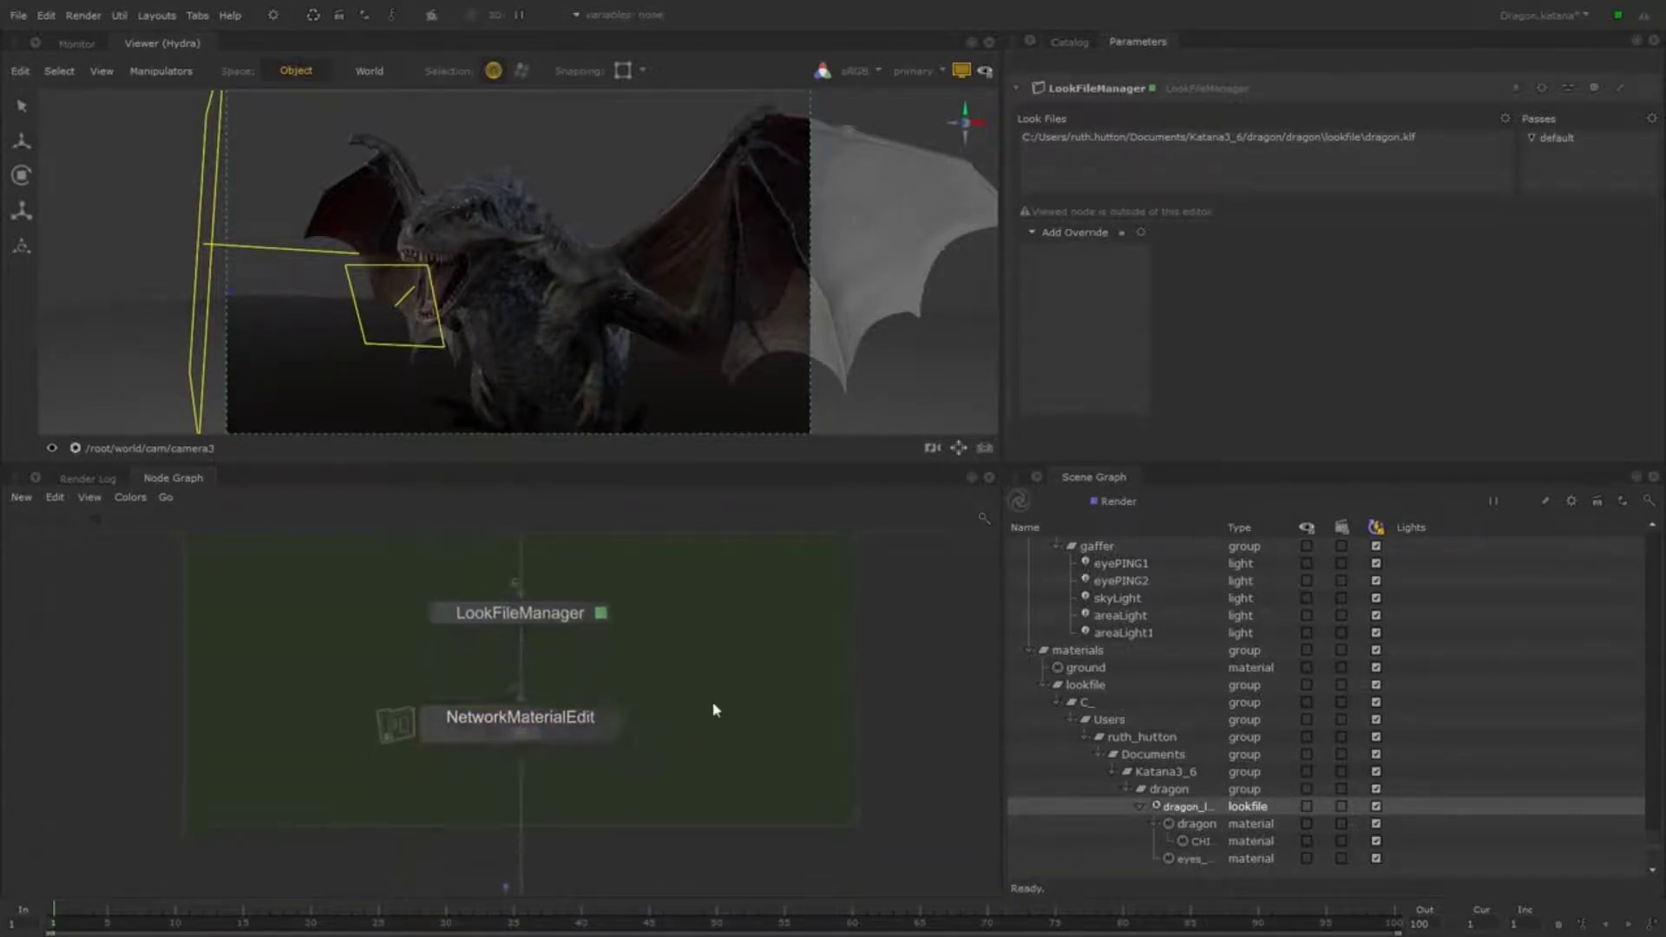
Assign the look file's dragon material as the NetworkMaterialEdit node's scene graph location and open its shading network
{"action": "left_click", "coordinate": [611, 725]}
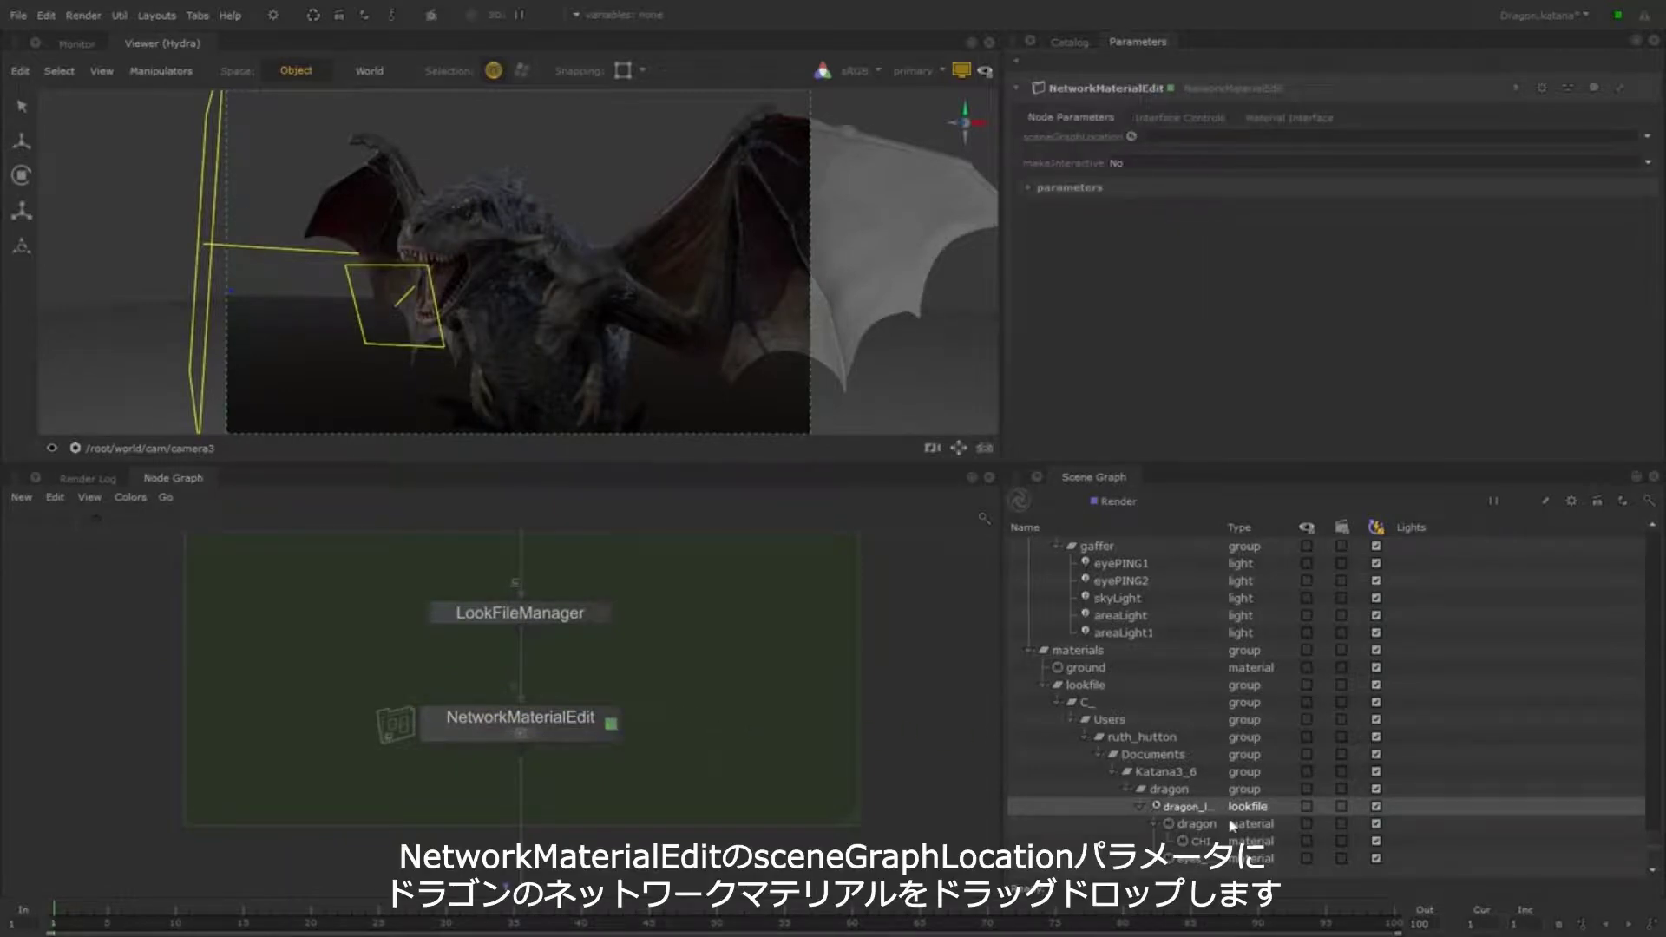
{"action": "left_click", "coordinate": [1215, 829]}
{"action": "left_click_drag", "start_coordinate": [1213, 831], "coordinate": [1358, 139]}
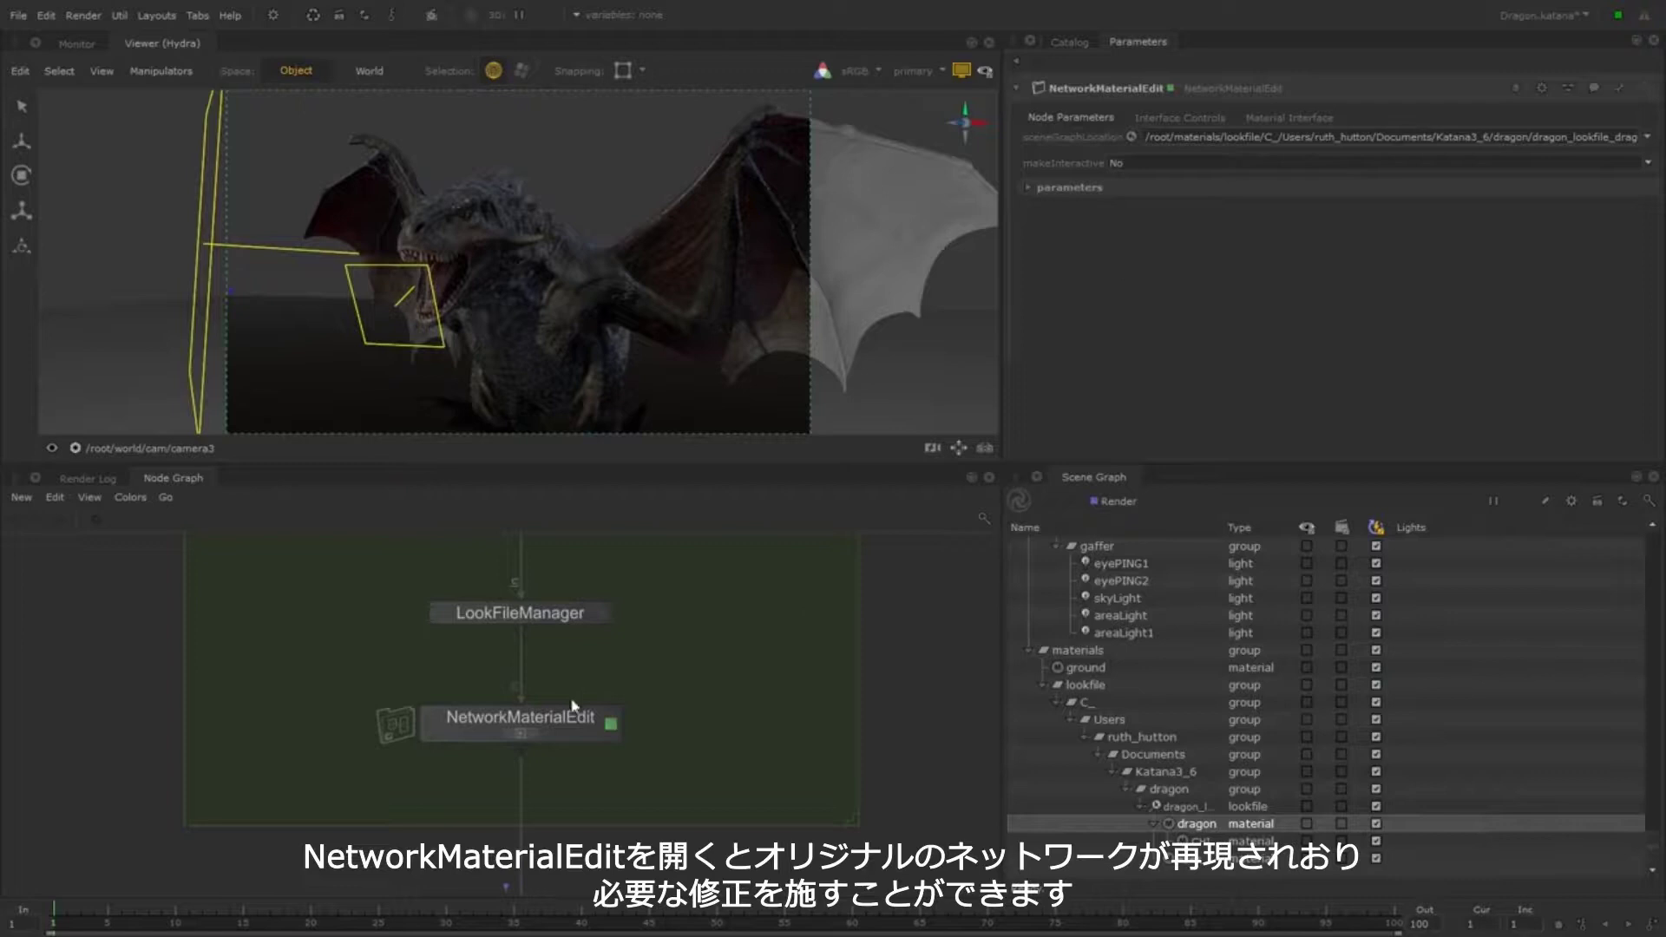
{"action": "left_click", "coordinate": [532, 734]}
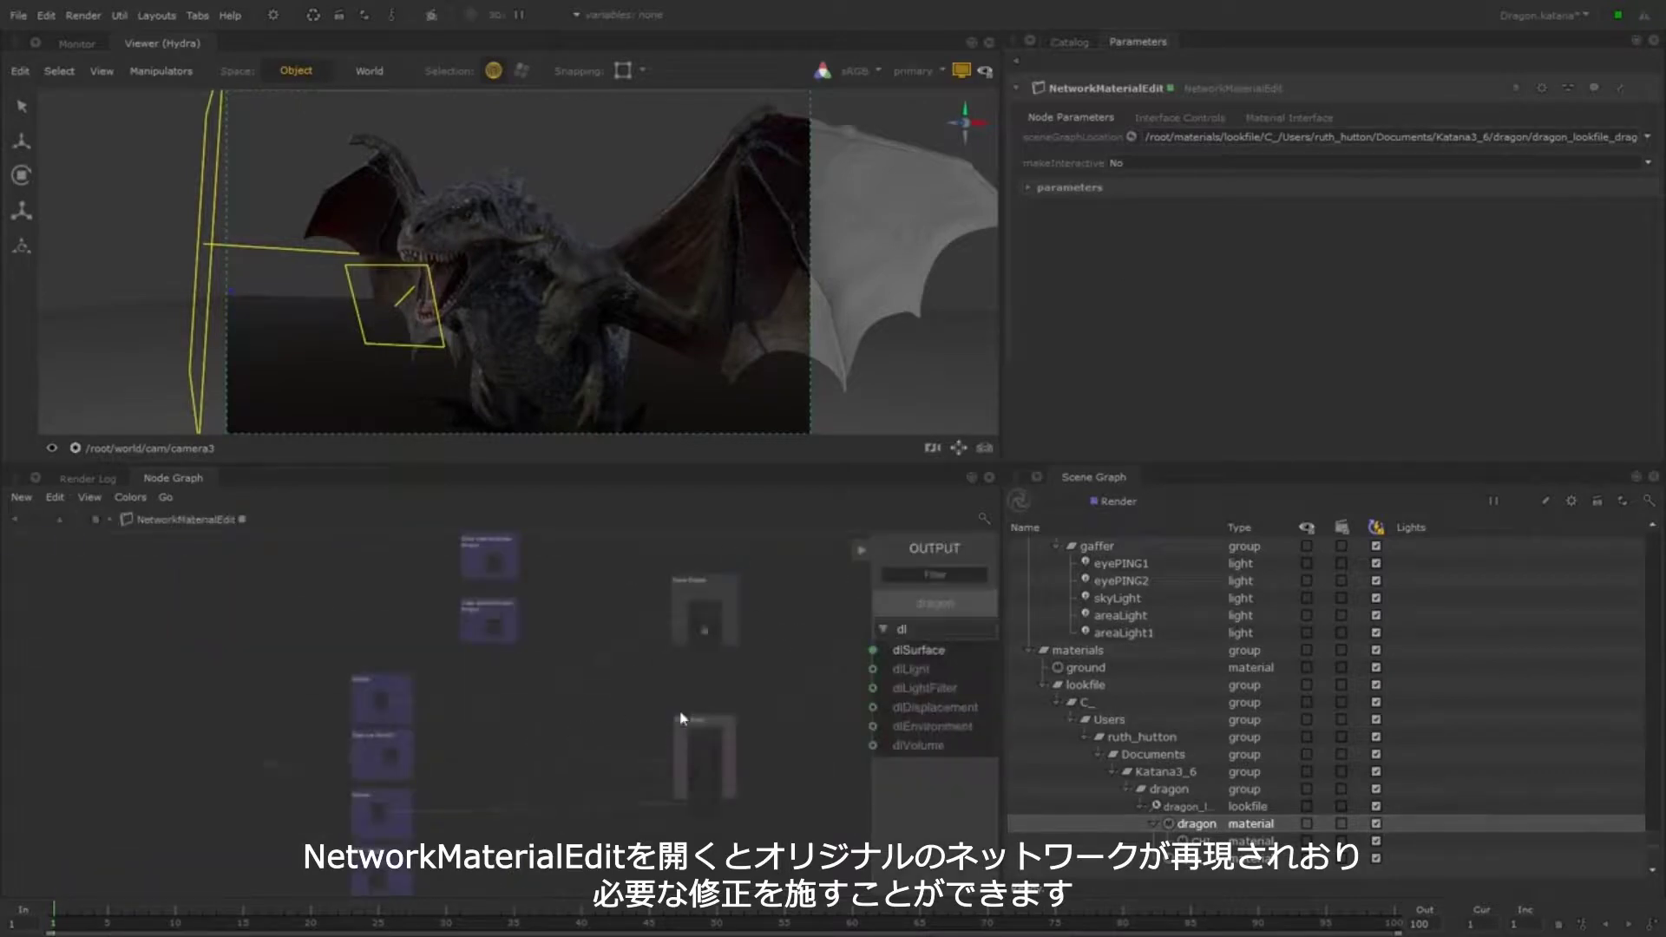
{"action": "key", "text": "f"}
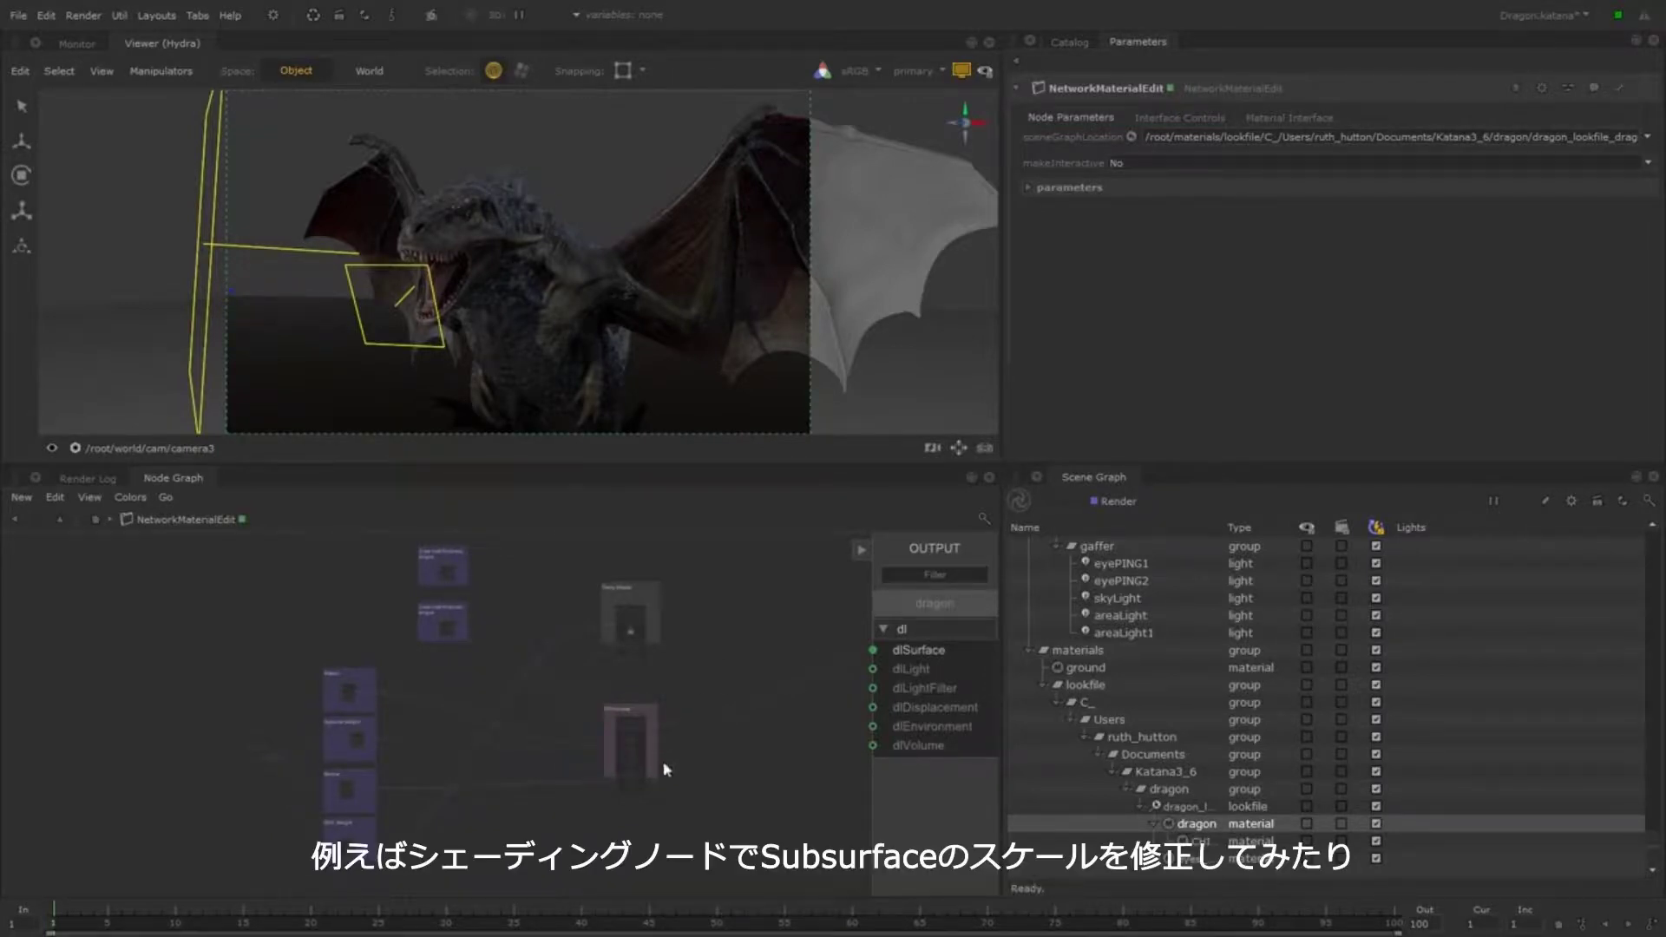
Set the Subsurface scale of the dragon material's DlPrincipled shading node to 4
{"action": "scroll", "coordinate": [665, 767], "scroll_direction": "up", "scroll_amount": 4}
{"action": "scroll", "coordinate": [664, 764], "scroll_direction": "up", "scroll_amount": 3}
{"action": "left_click", "coordinate": [587, 599]}
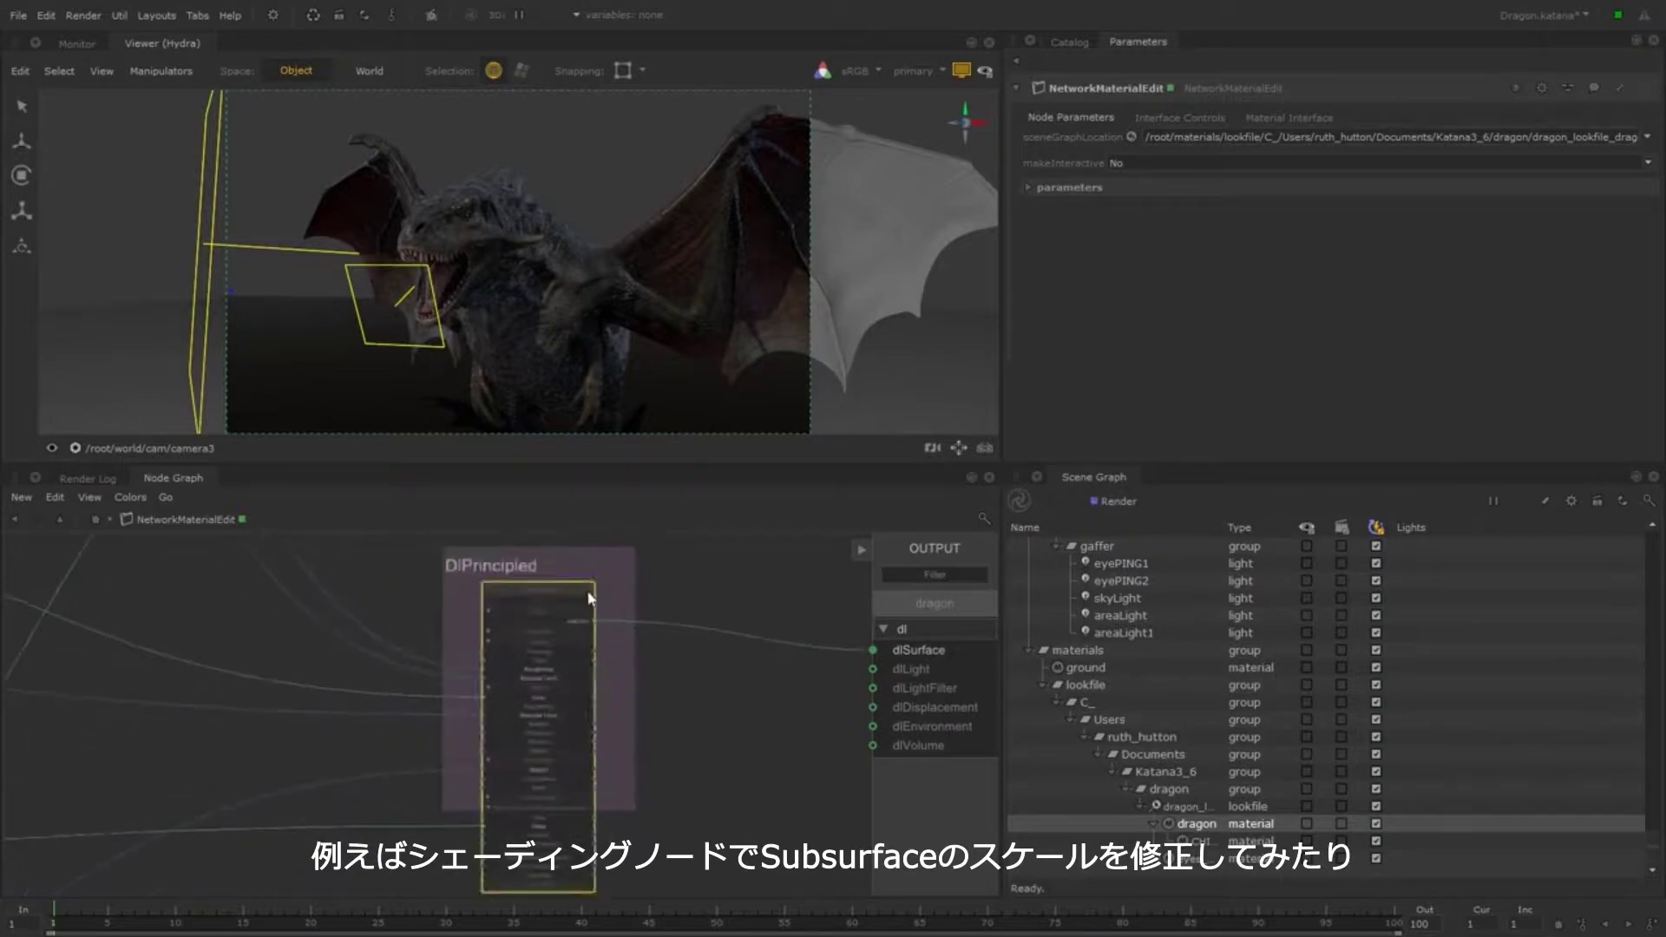
{"action": "left_click", "coordinate": [1035, 228]}
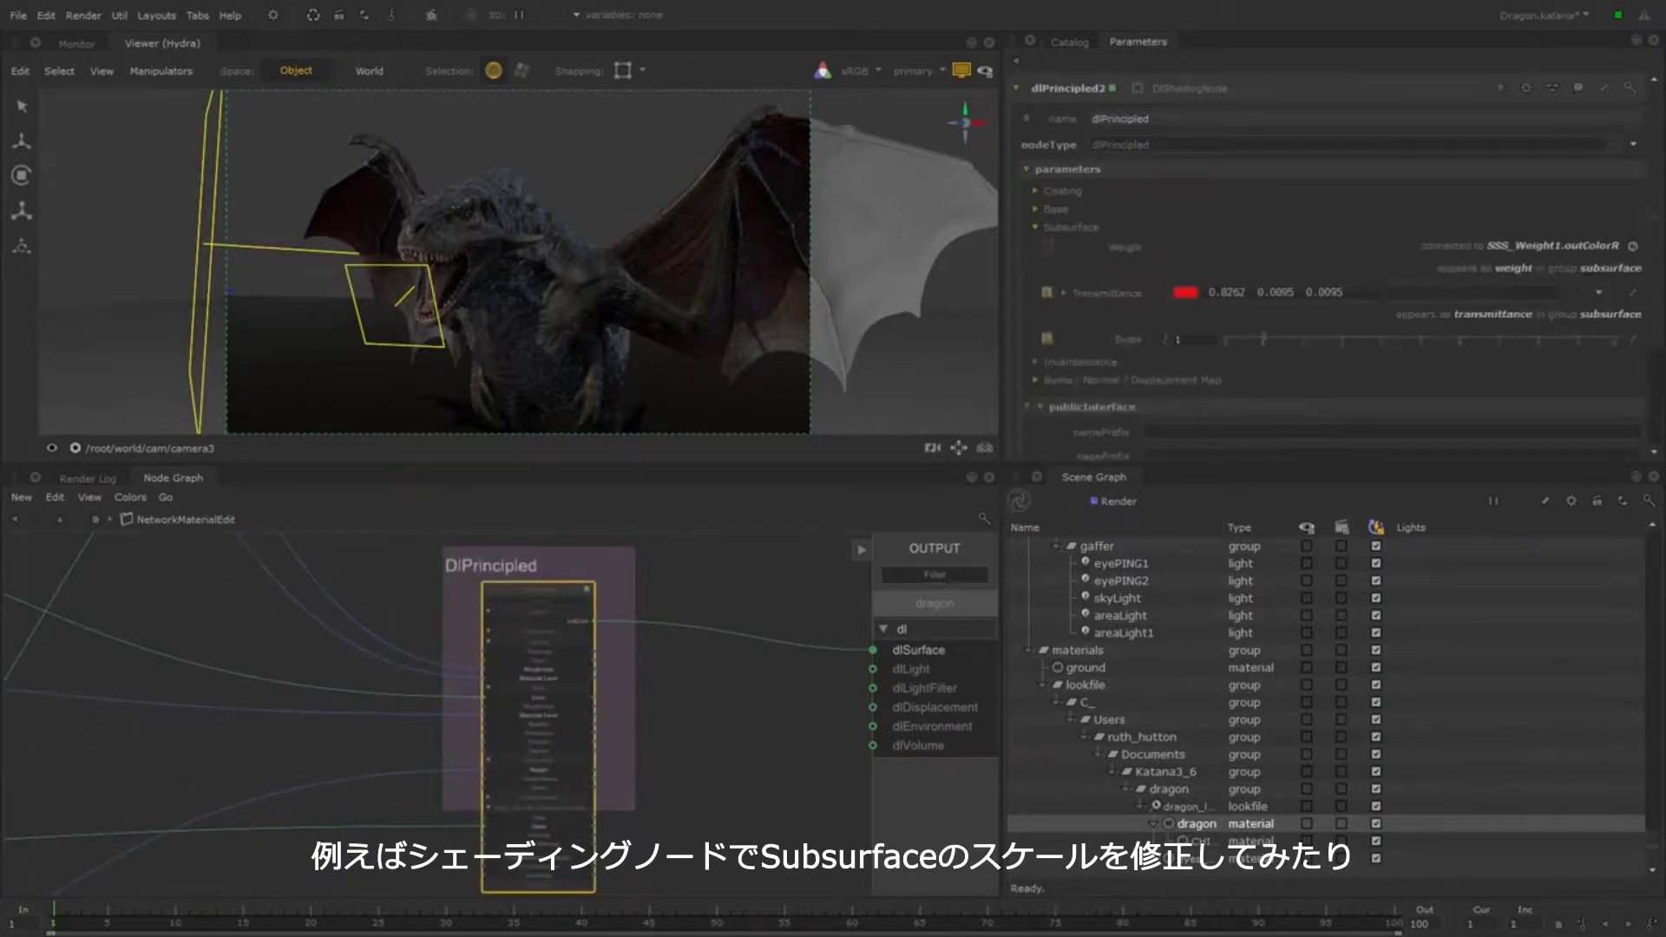
{"action": "left_click", "coordinate": [1385, 338]}
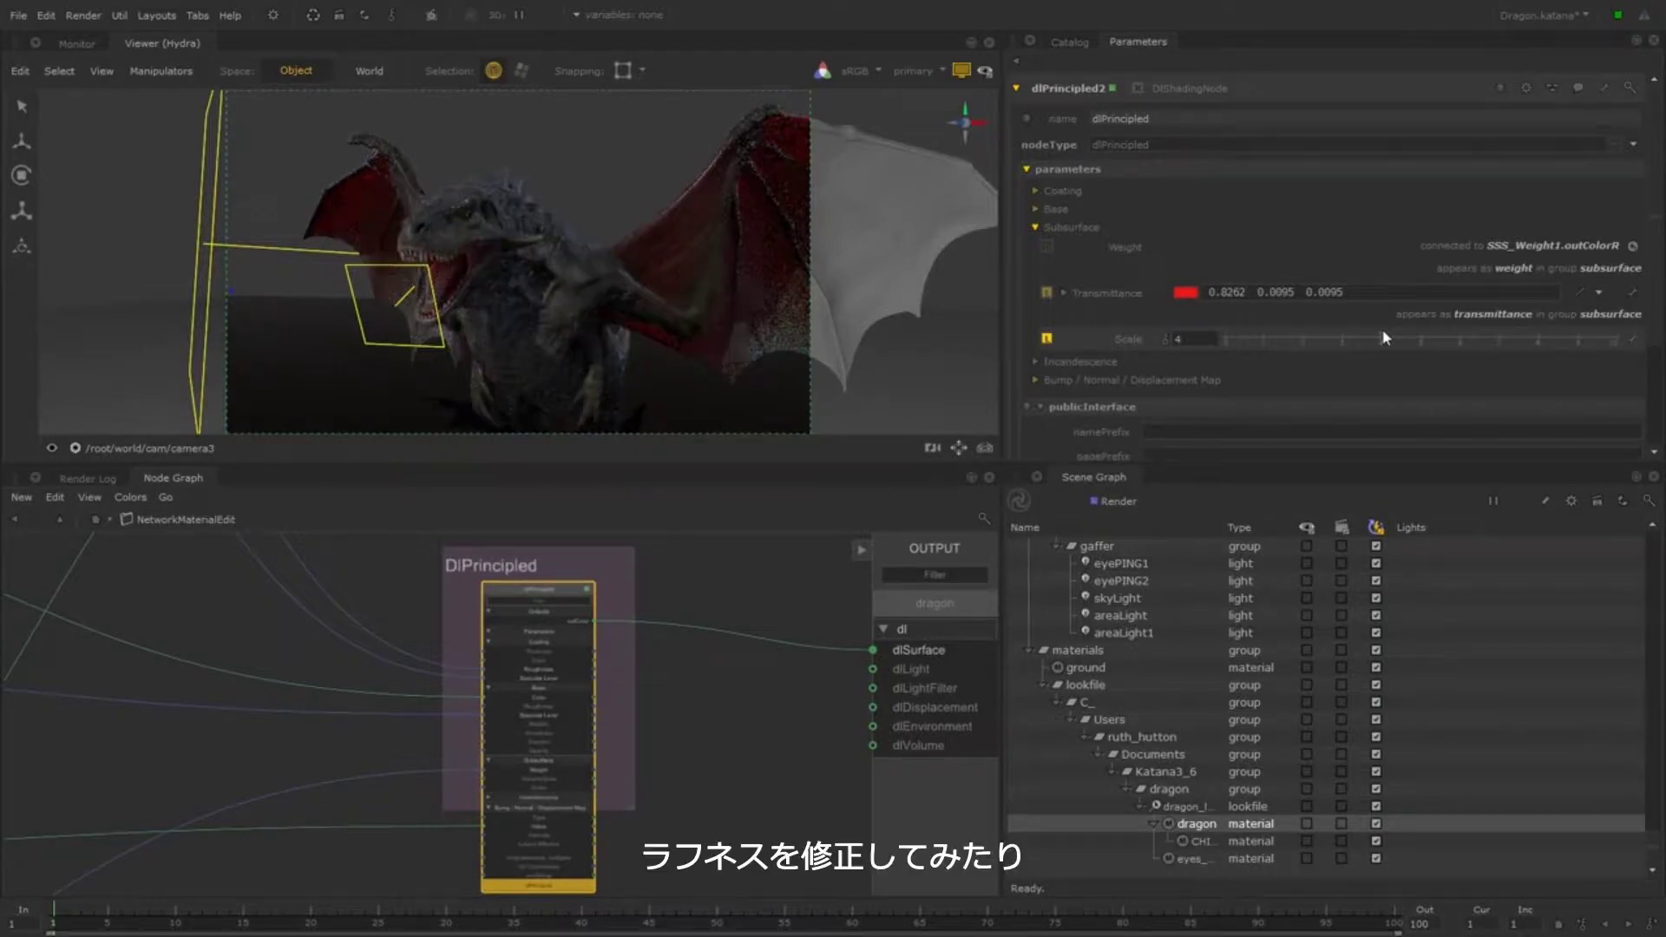
Set the Base roughness of the DlPrincipled shading node to 0.7
{"action": "left_click", "coordinate": [1036, 209]}
{"action": "left_click", "coordinate": [1357, 259]}
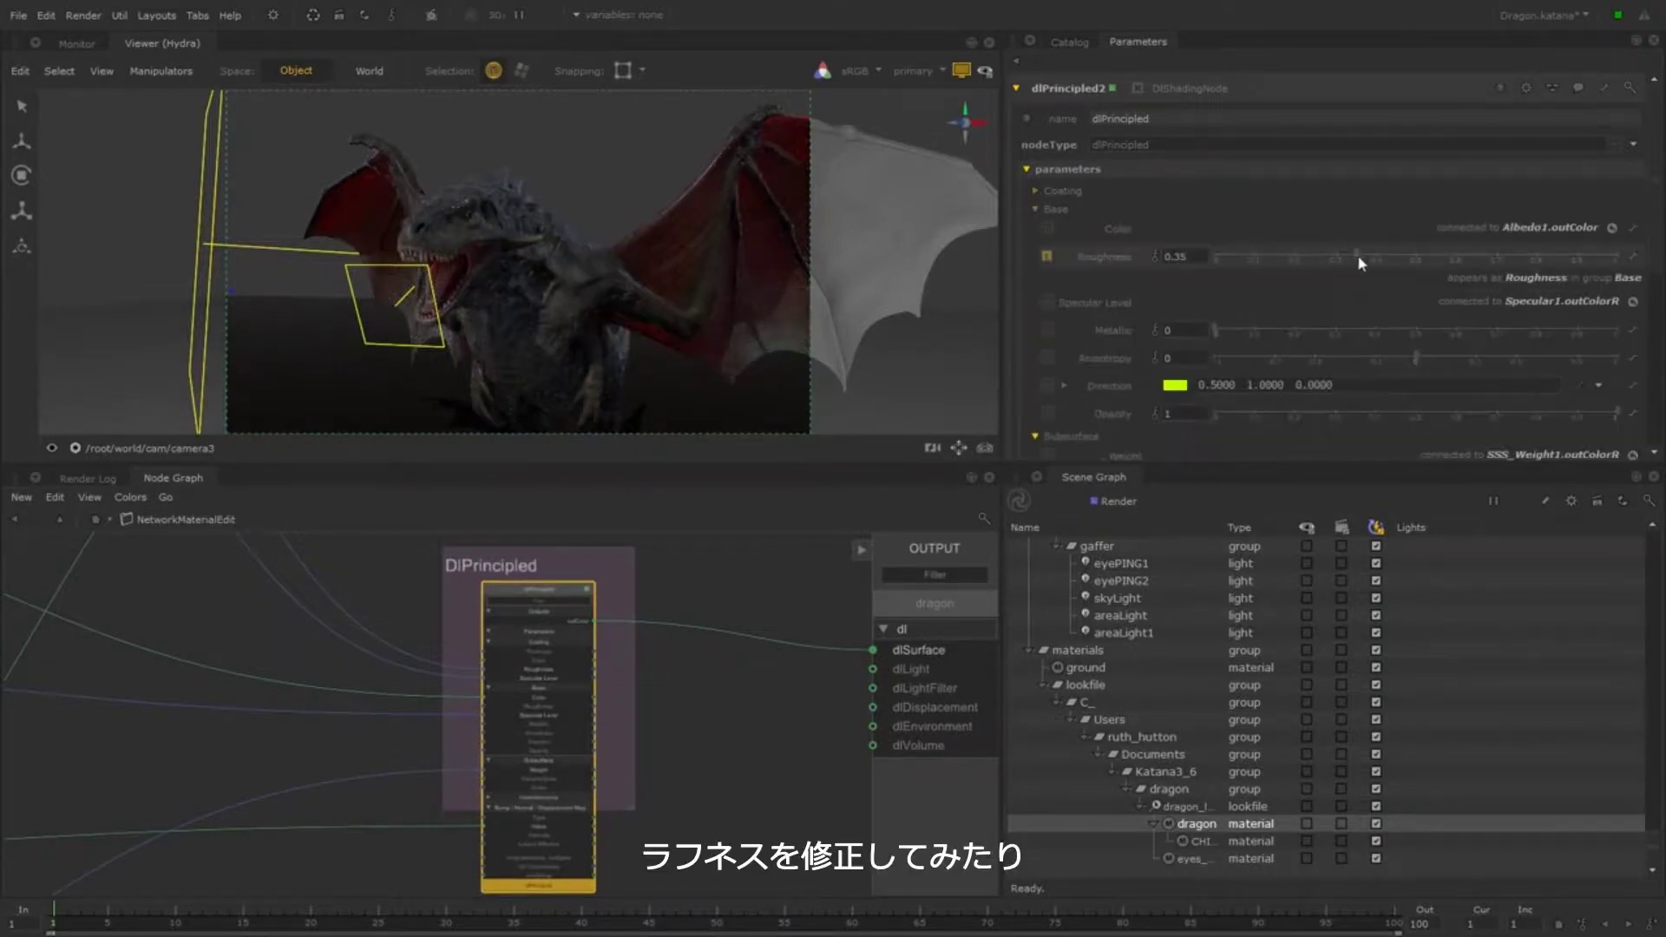
{"action": "left_click", "coordinate": [1496, 259]}
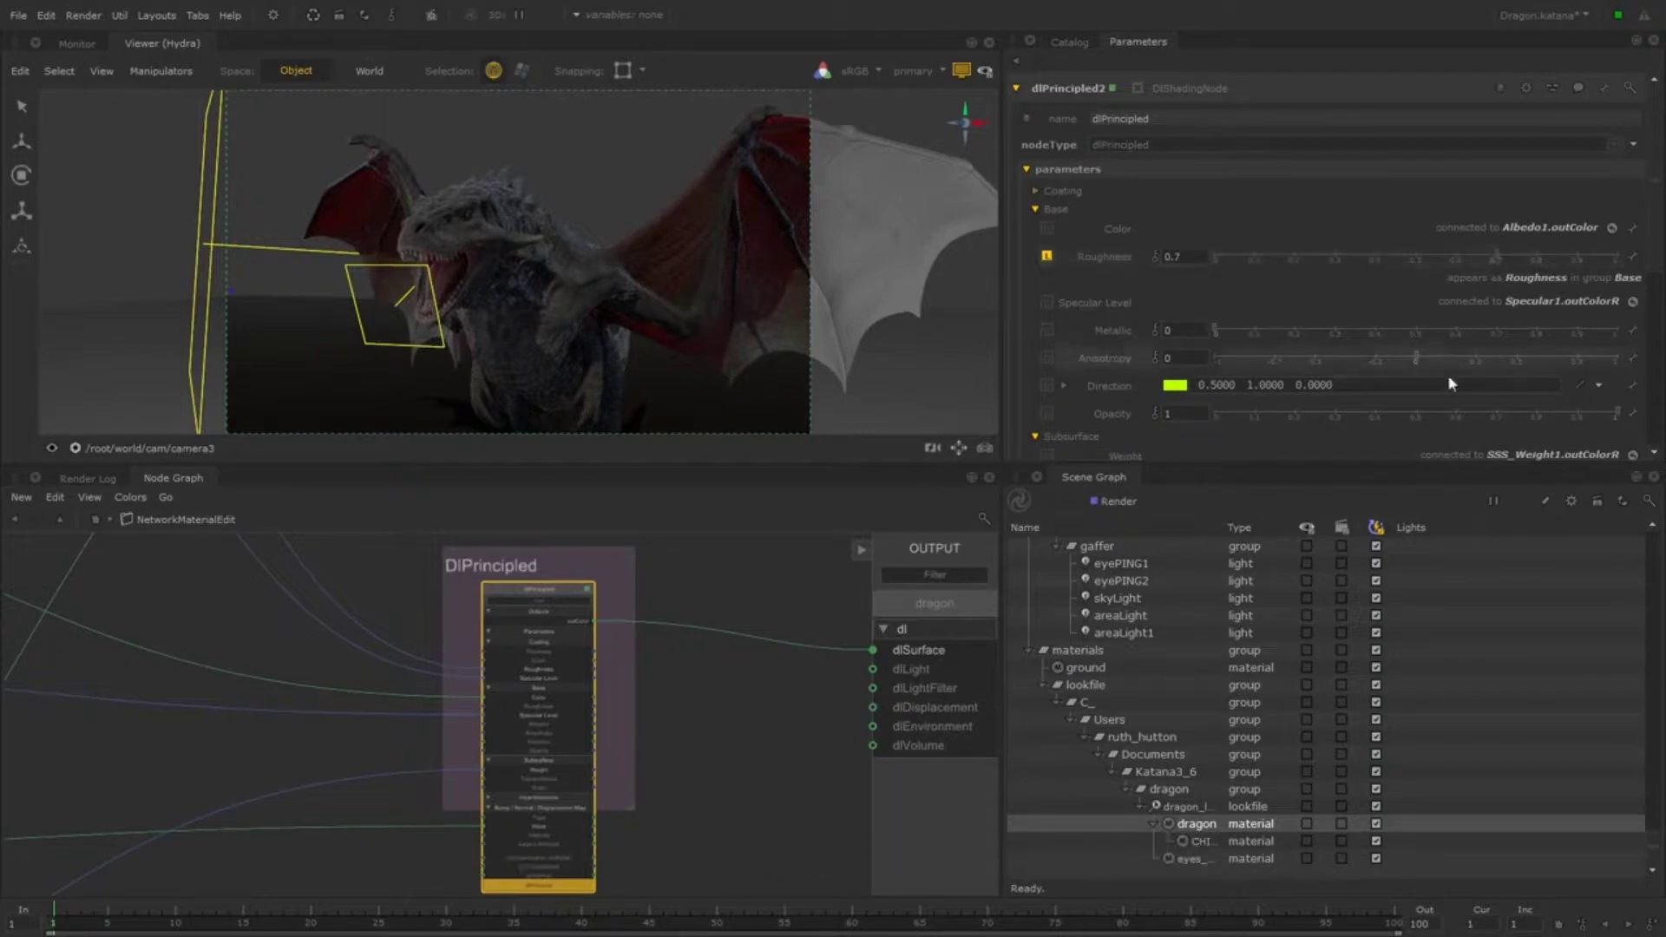
{"action": "middle_click_drag", "start_coordinate": [669, 570], "coordinate": [464, 886]}
{"action": "middle_click_drag", "start_coordinate": [582, 758], "coordinate": [569, 758]}
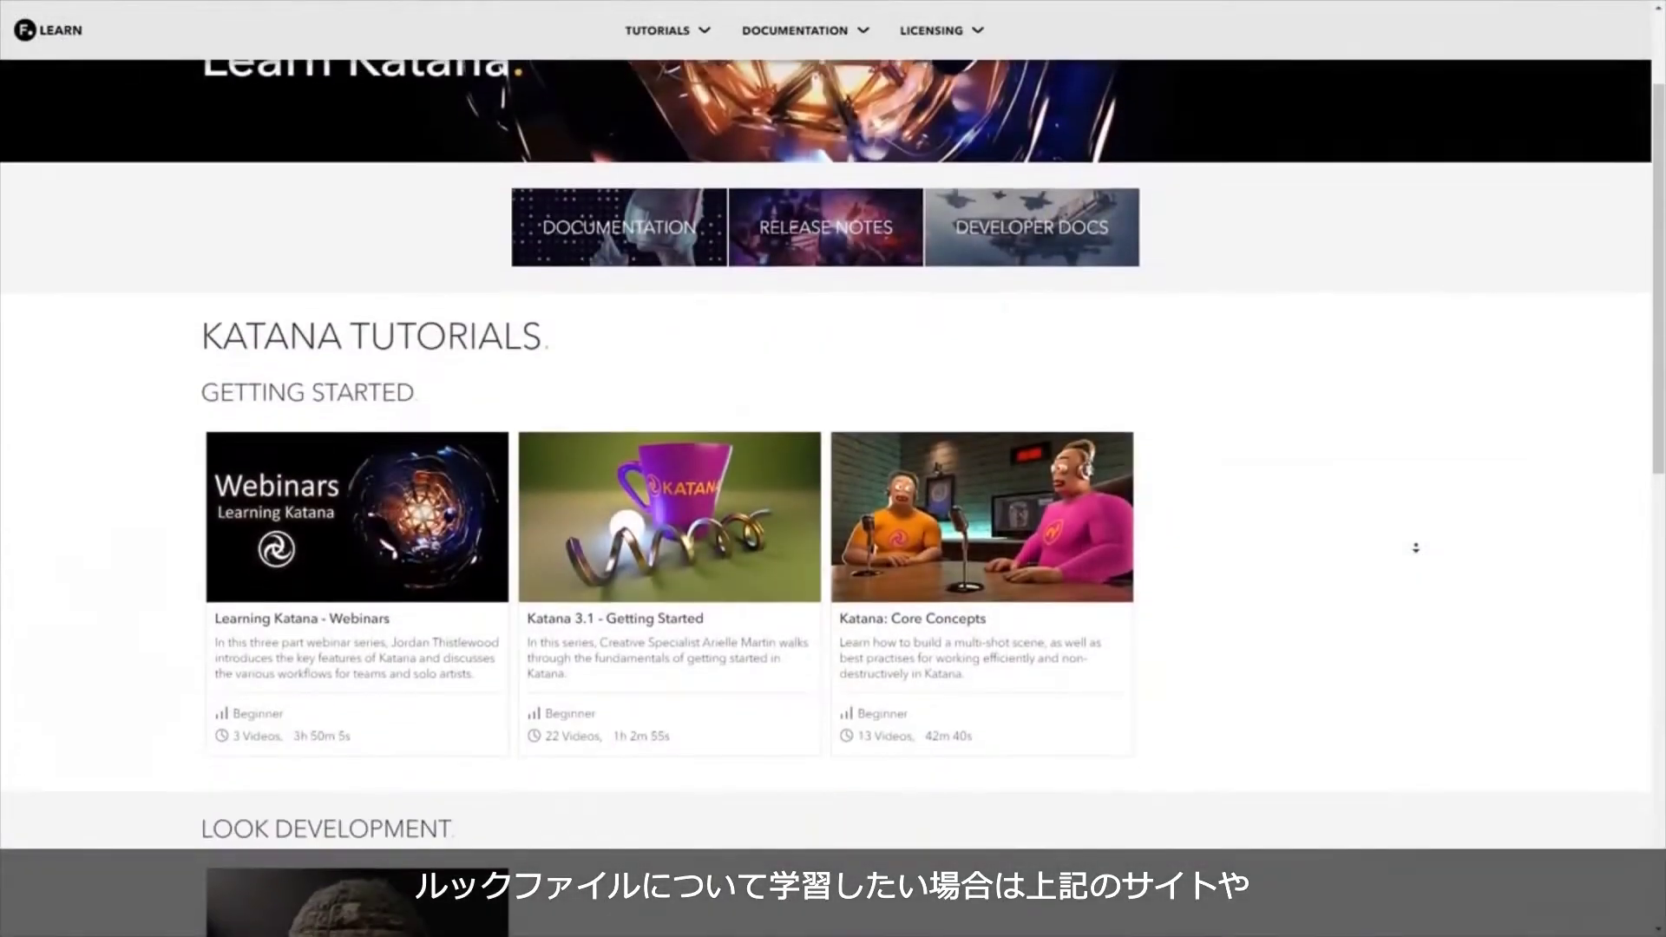
On the Foundry Learn website, open the Katana: Core Concepts course and look through its chapter list
{"action": "scroll", "coordinate": [1415, 547], "scroll_direction": "down", "scroll_amount": 3}
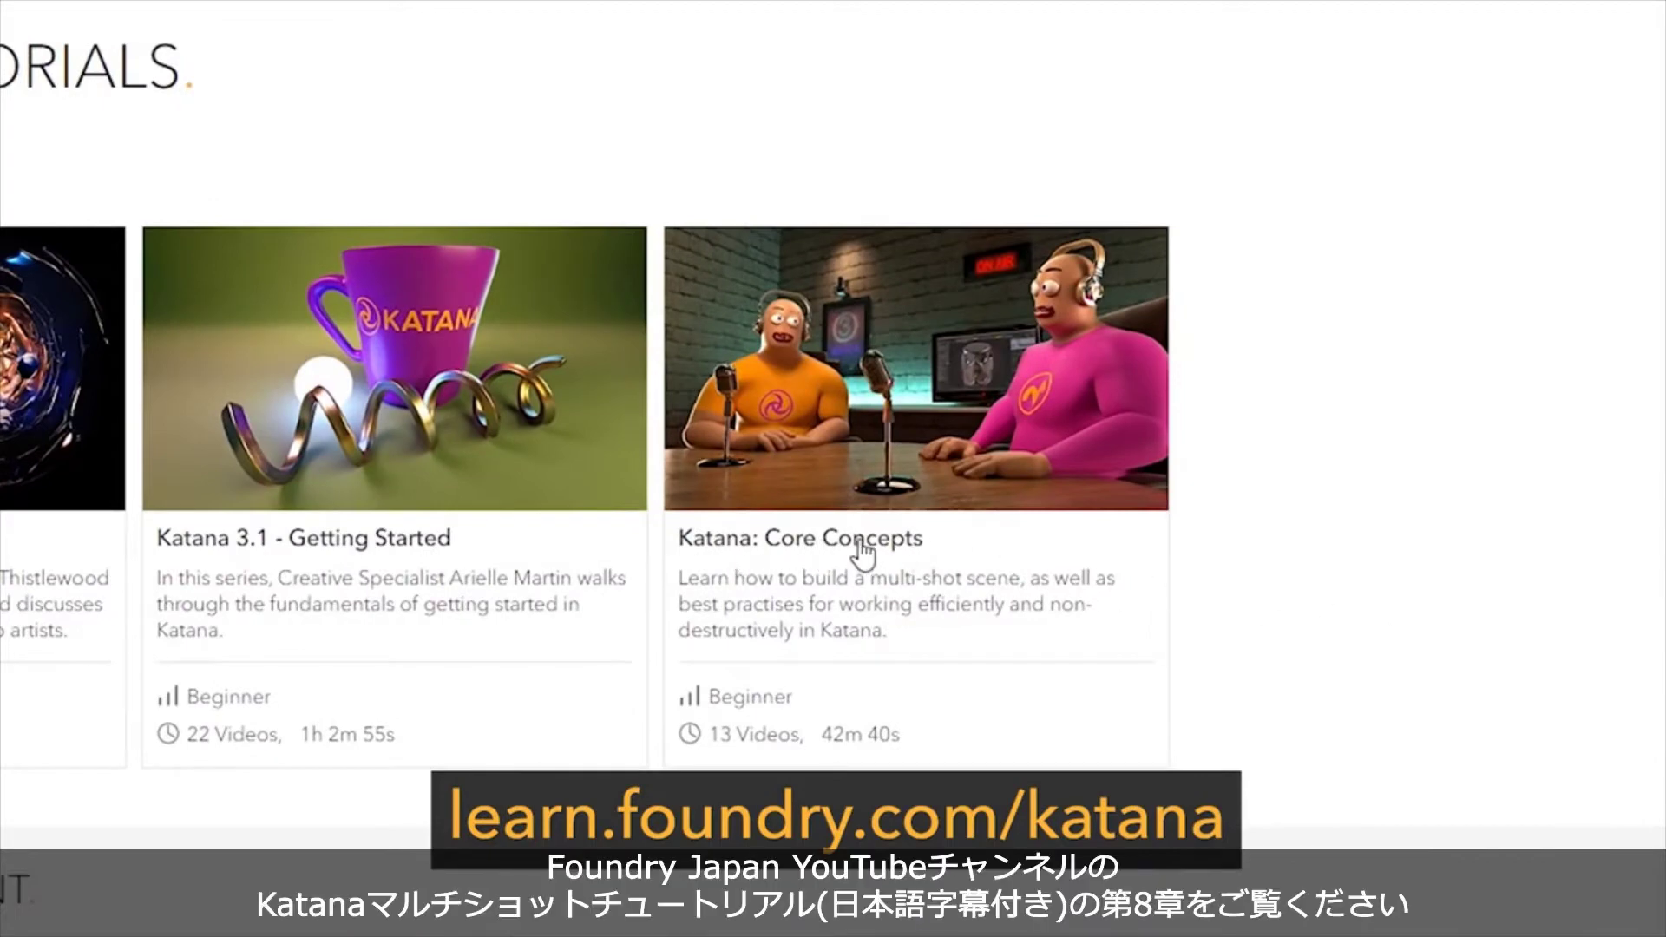
{"action": "left_click", "coordinate": [862, 548]}
{"action": "scroll", "coordinate": [947, 505], "scroll_direction": "down", "scroll_amount": 5}
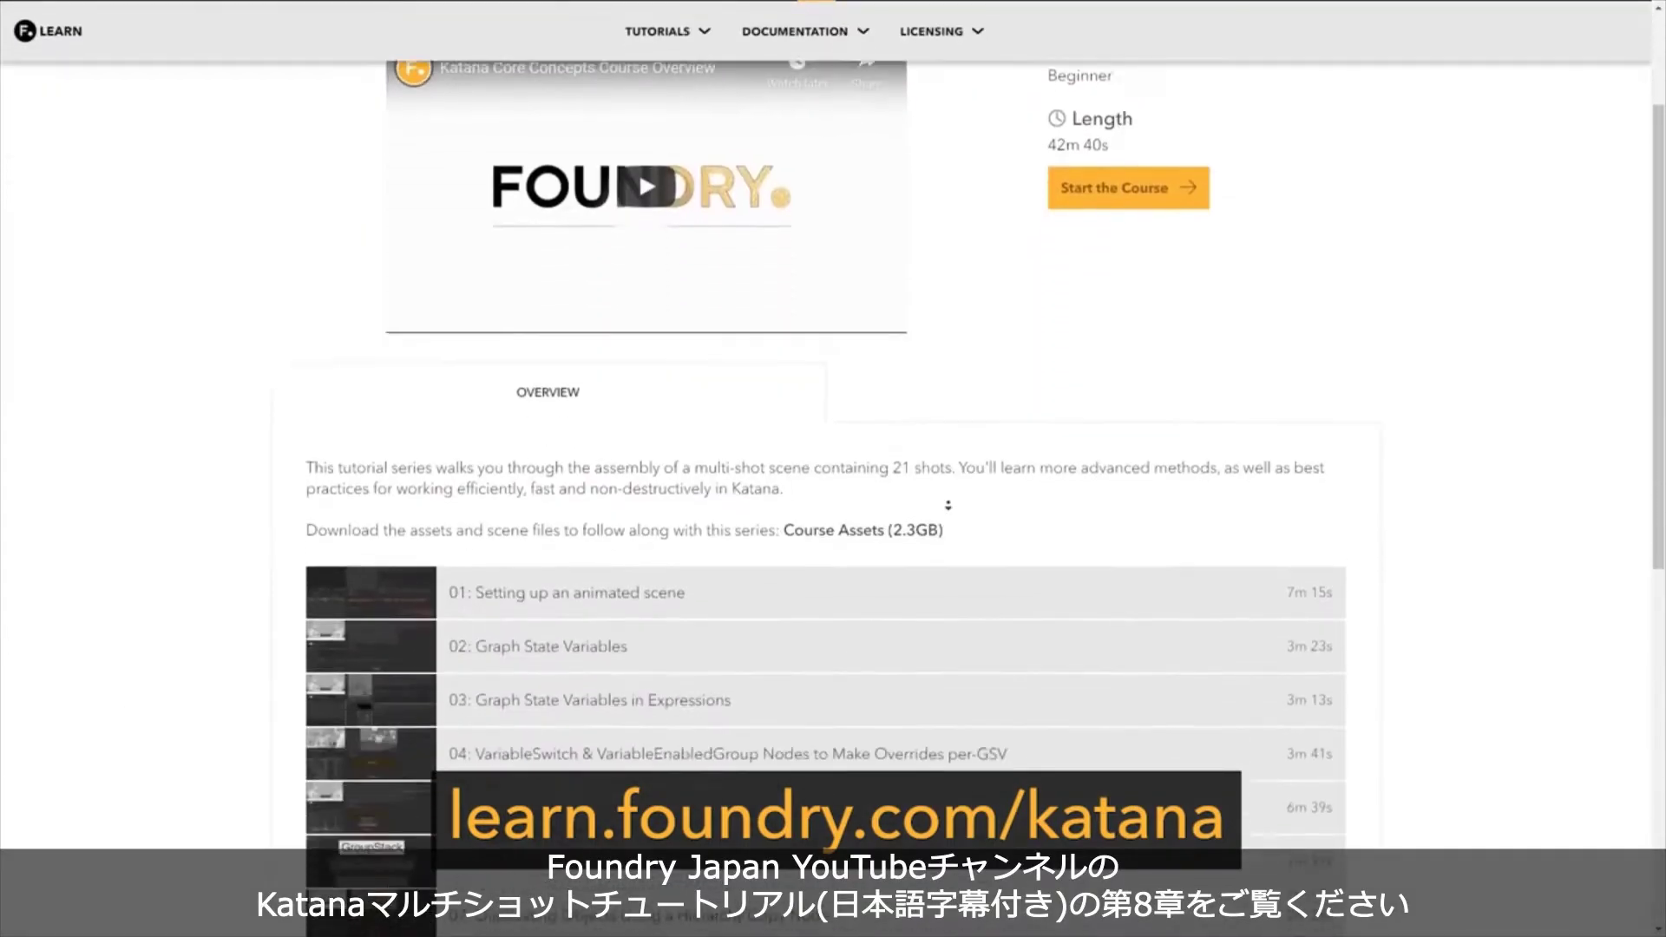
{"action": "scroll", "coordinate": [948, 505], "scroll_direction": "down", "scroll_amount": 2}
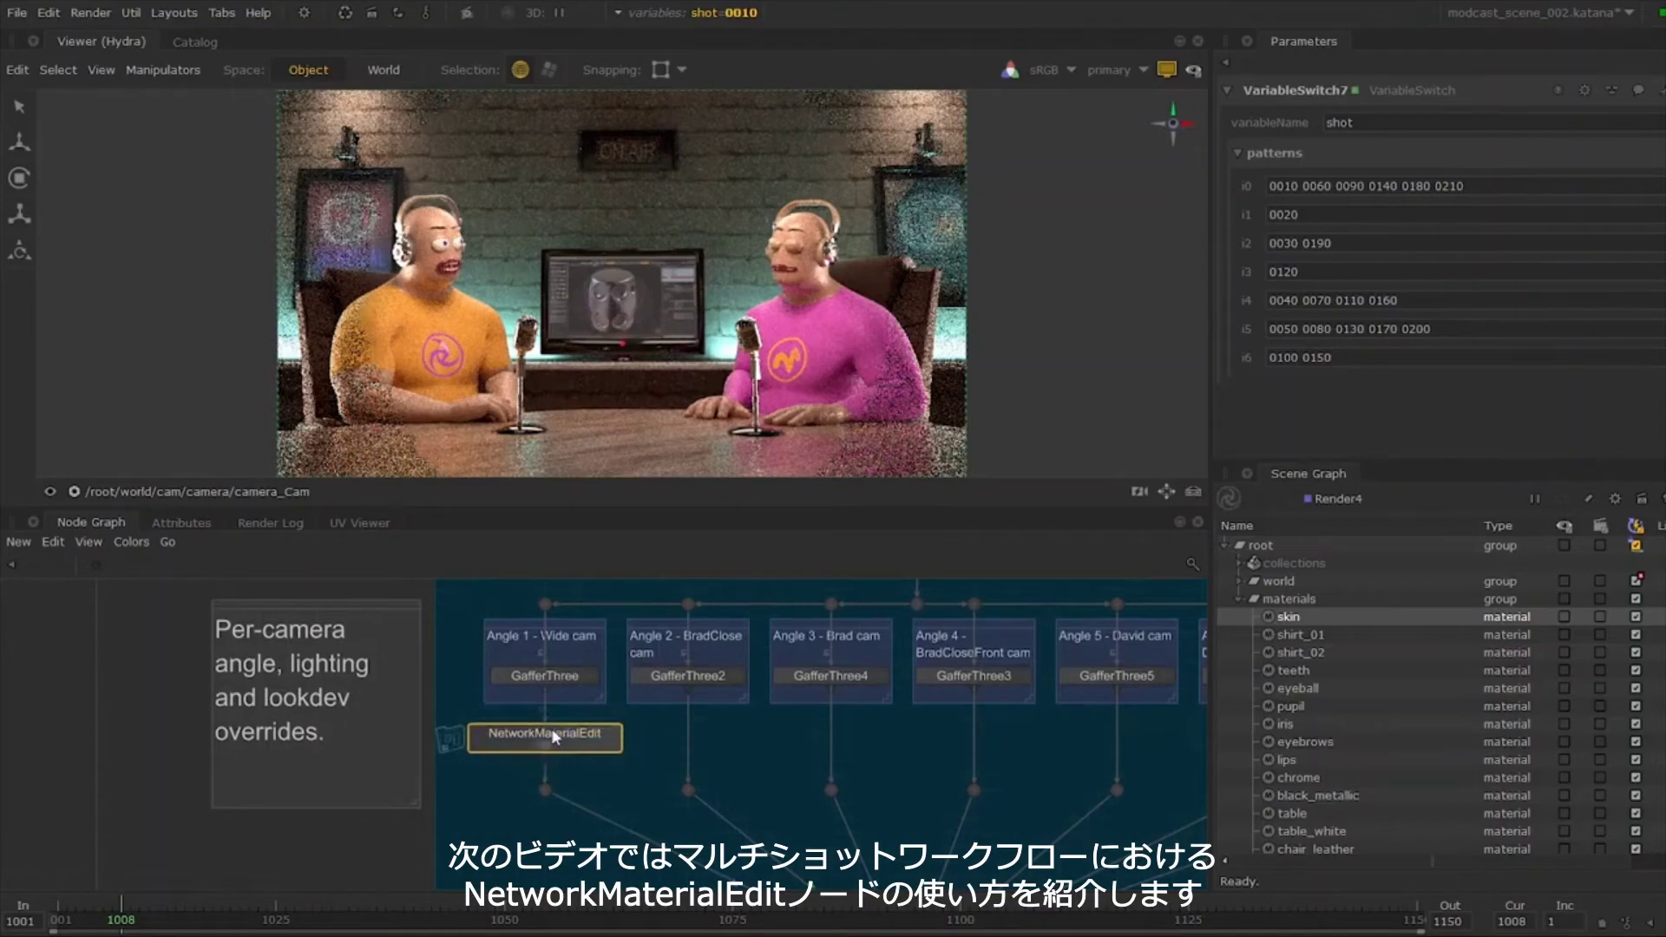
In Katana's multi-shot scene, assign the shirt_01 material to the Angle 1 NetworkMaterialEdit node and open its shading network
{"action": "left_click", "coordinate": [552, 736]}
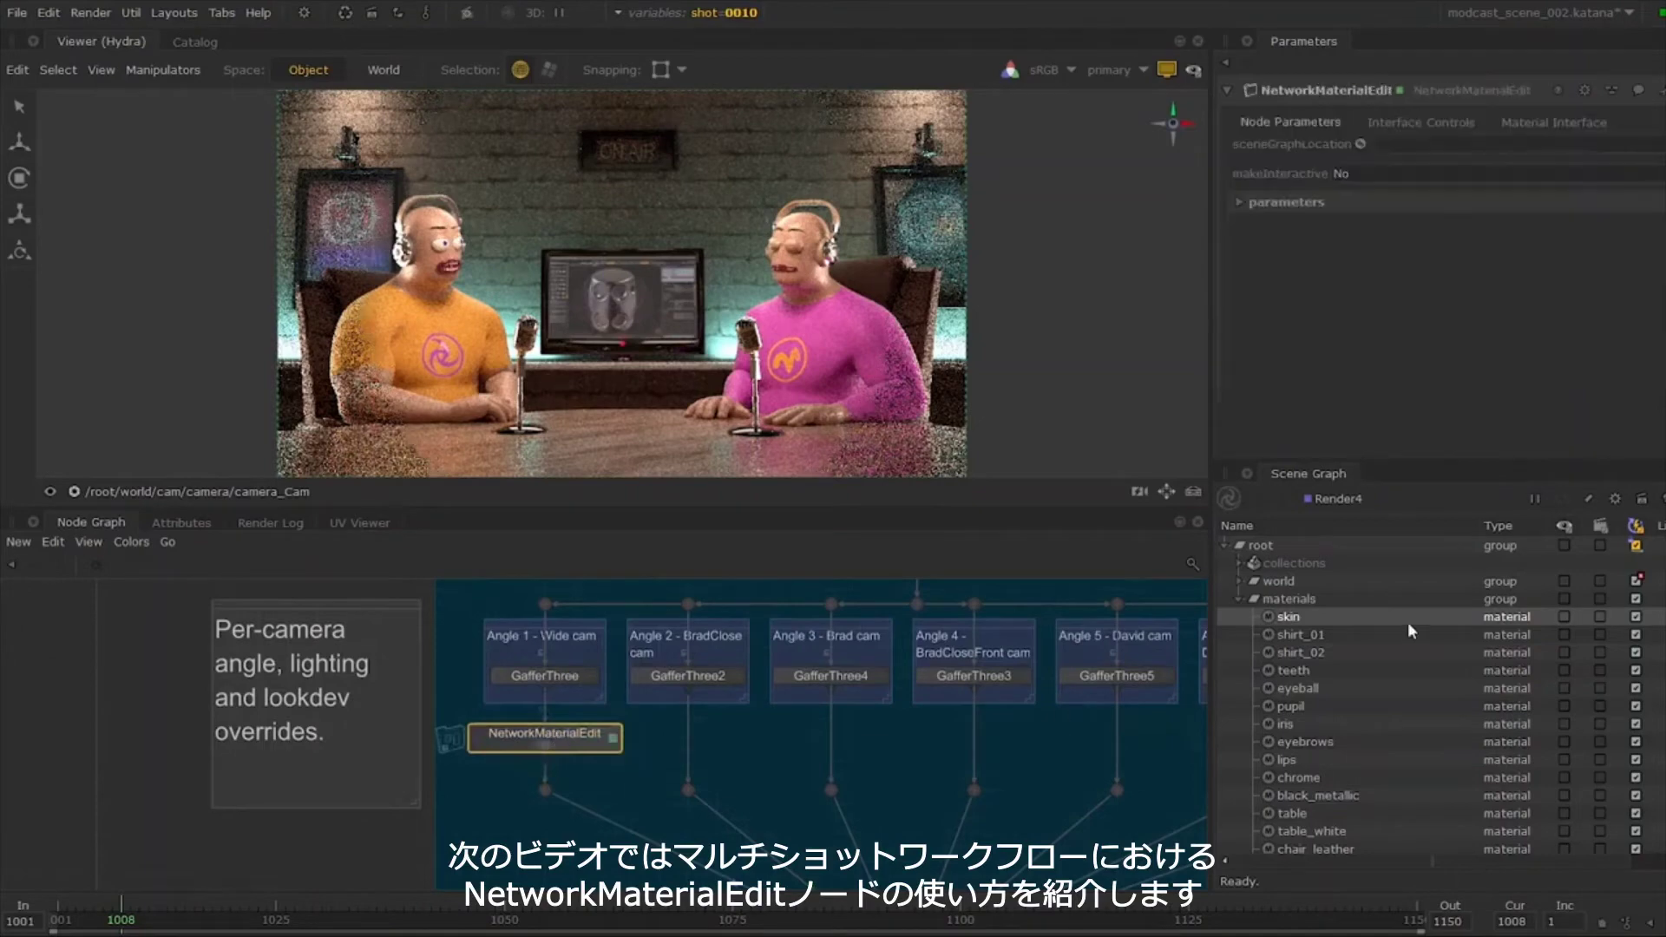
{"action": "left_click", "coordinate": [1302, 634]}
{"action": "middle_click_drag", "start_coordinate": [1302, 635], "coordinate": [1445, 144]}
{"action": "double_click", "coordinate": [545, 748]}
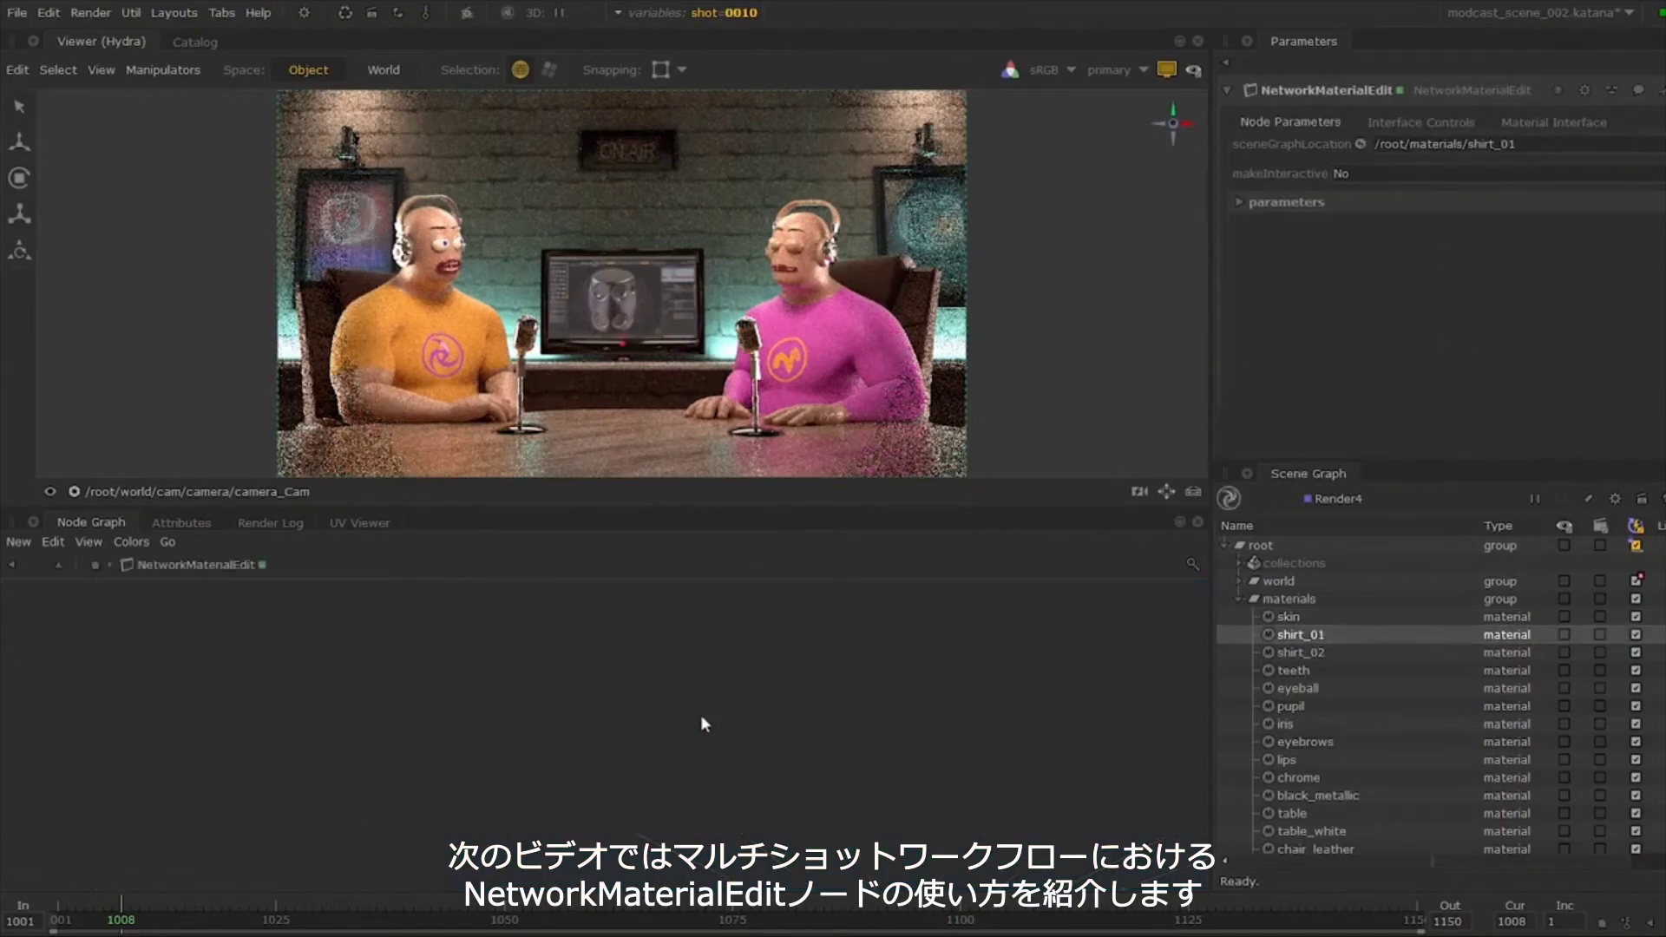